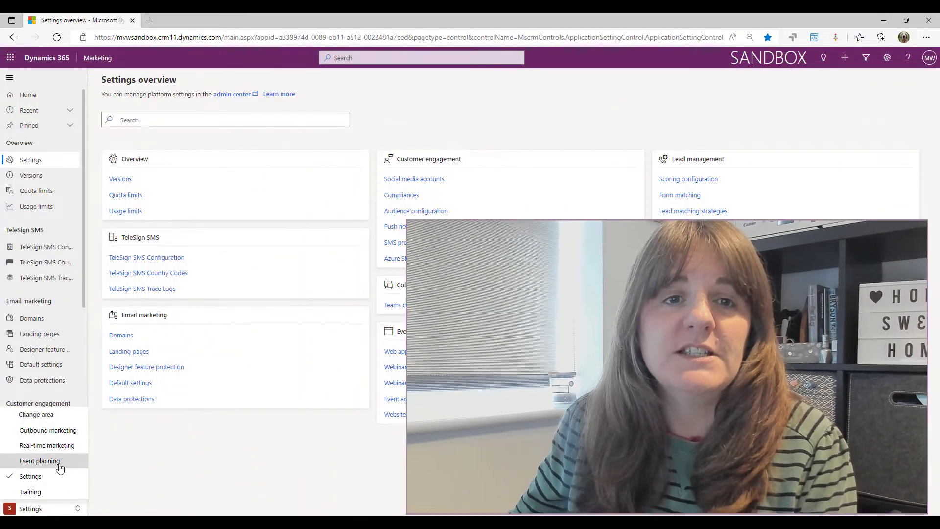
Step: Open Other settings > Feature switches and check that Conditional content in email editor is On
left_click(116, 476)
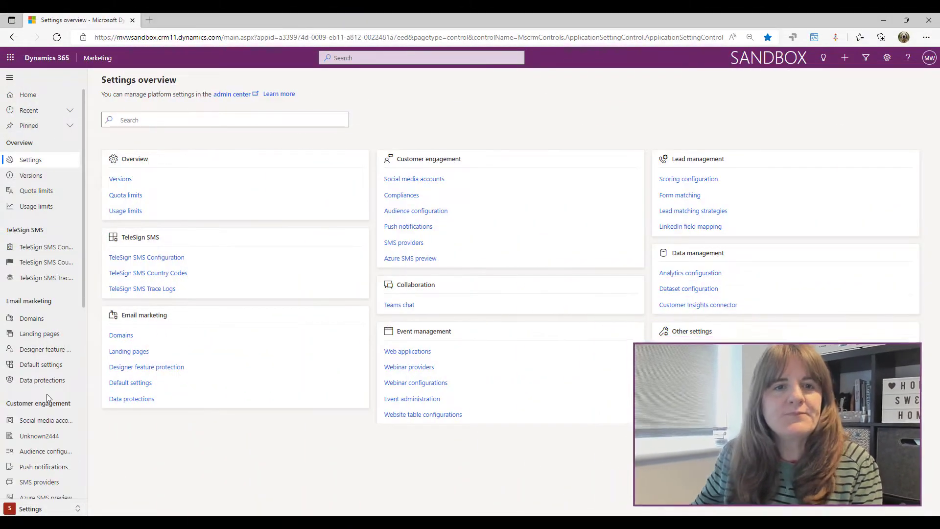
scroll(44, 431, "down", 7)
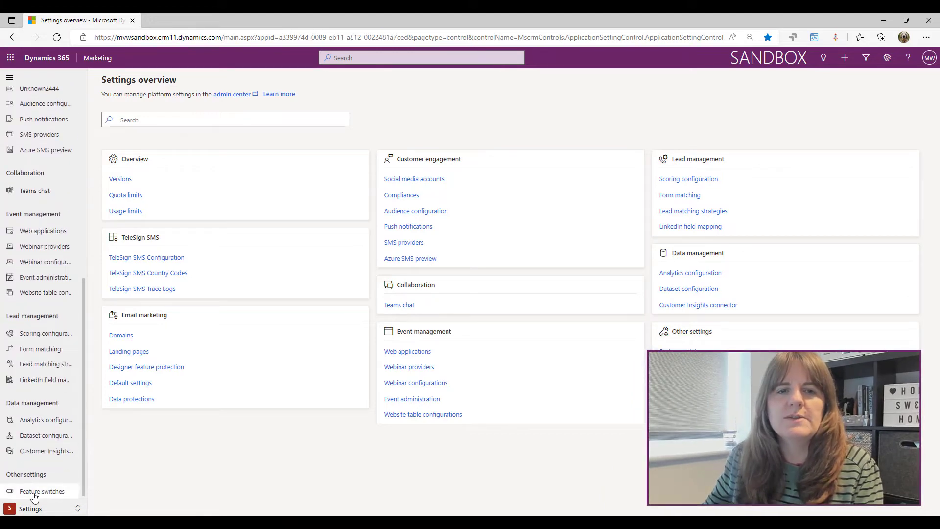
left_click(40, 492)
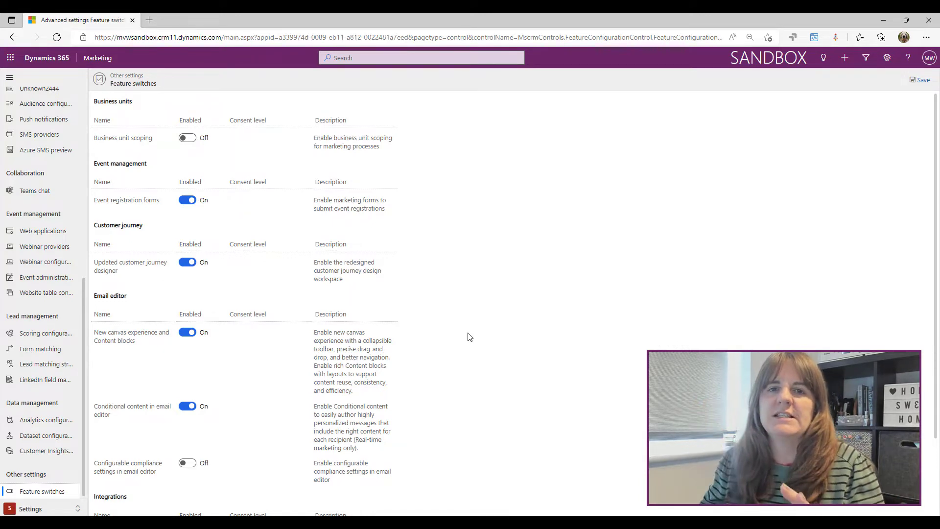
scroll(463, 324, "down", 2)
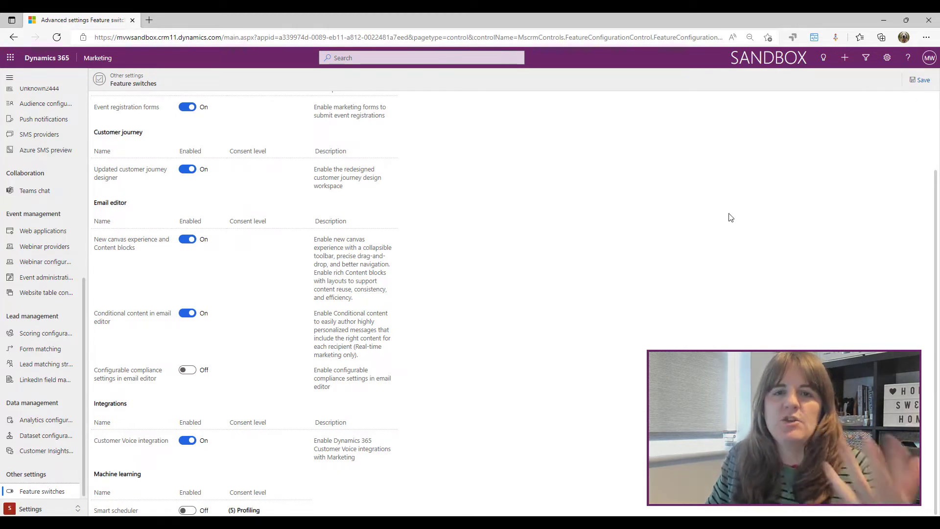
Step: Switch to Real-time marketing and create new email Email 5 from the 1 column template
left_click(44, 509)
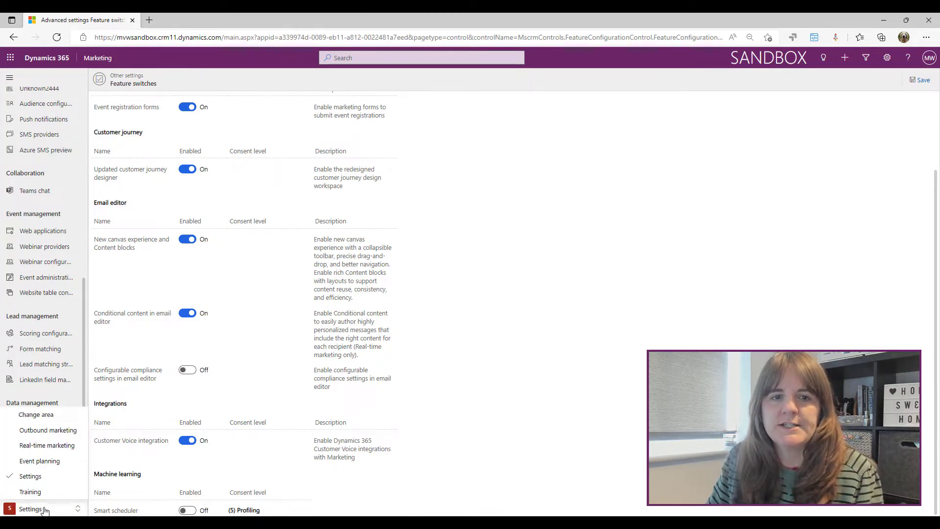
left_click(68, 447)
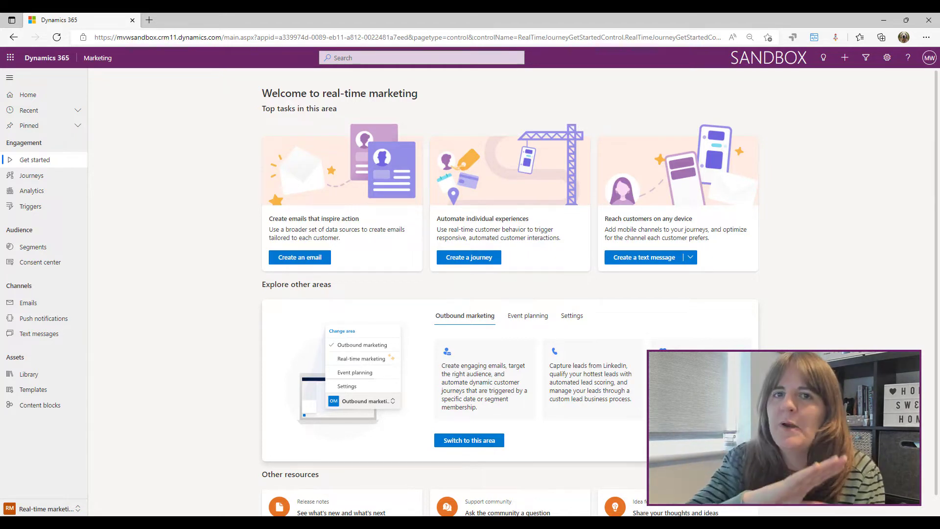
left_click(74, 304)
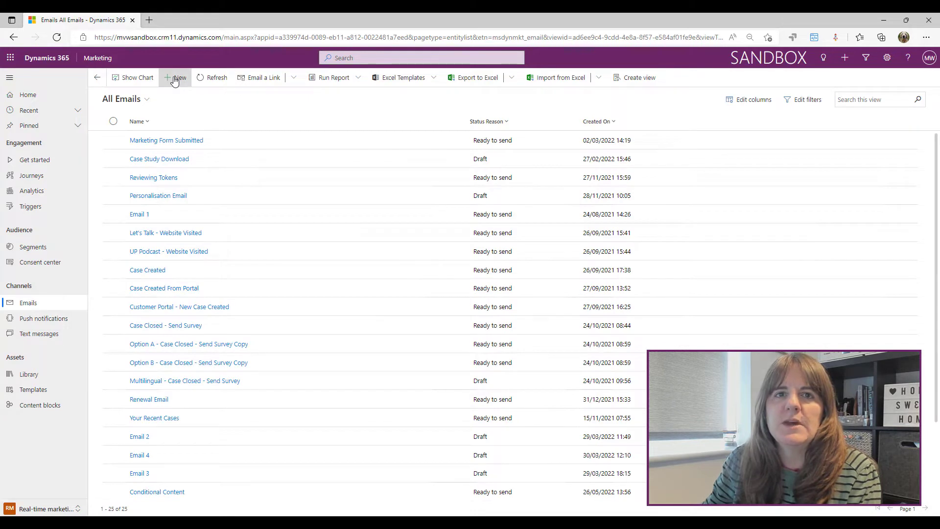
left_click(176, 77)
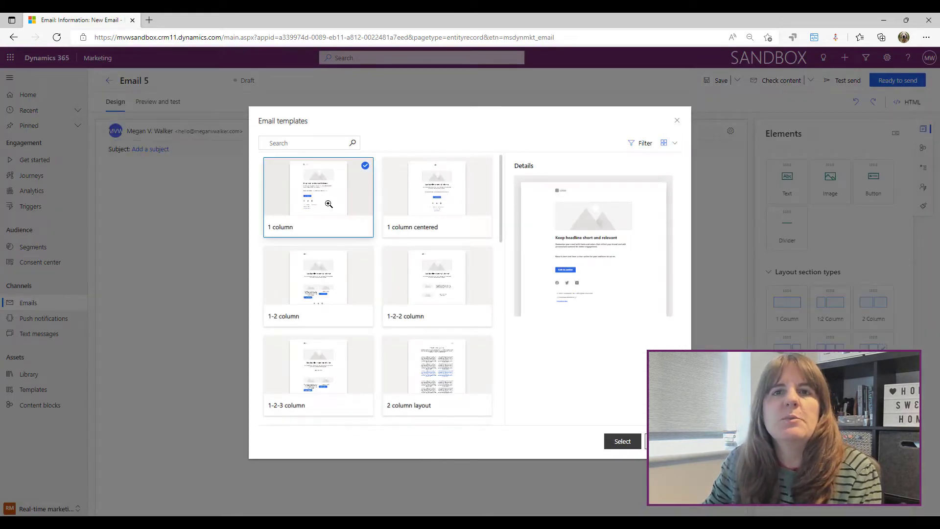
left_click(617, 440)
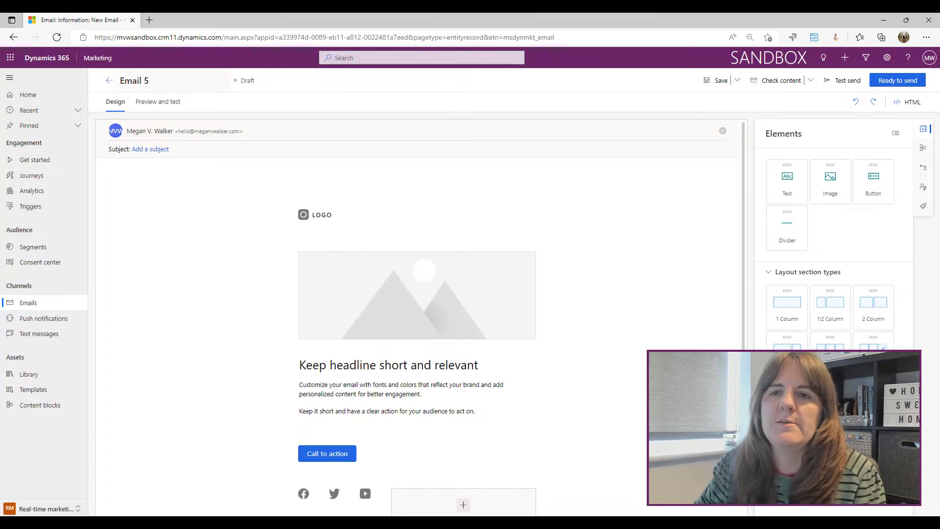
Step: Replace the email's placeholder image with a.jpg from Suggested media
left_click(533, 291)
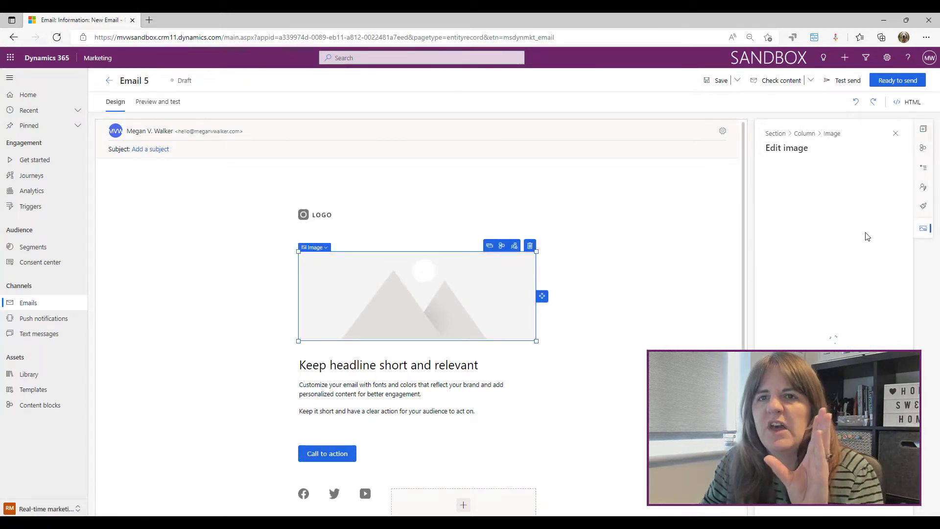
mouse_move(850, 206)
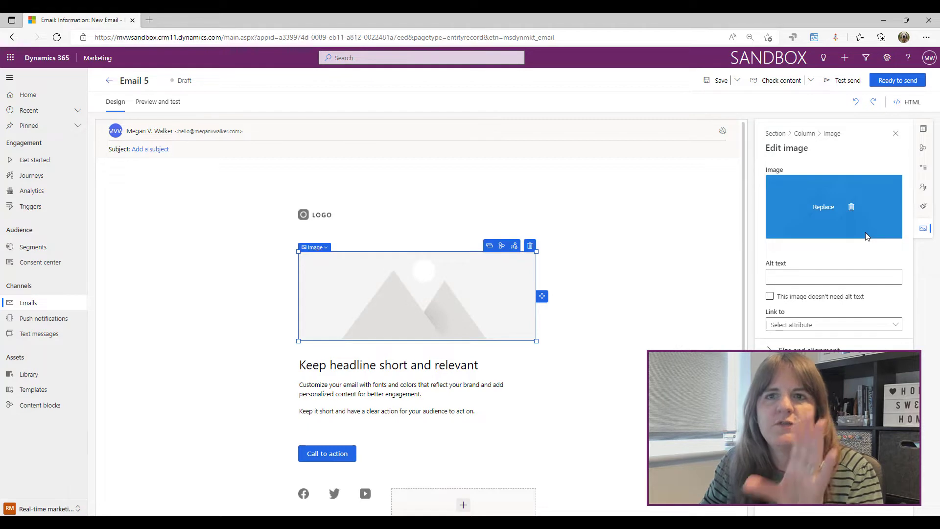
left_click(816, 207)
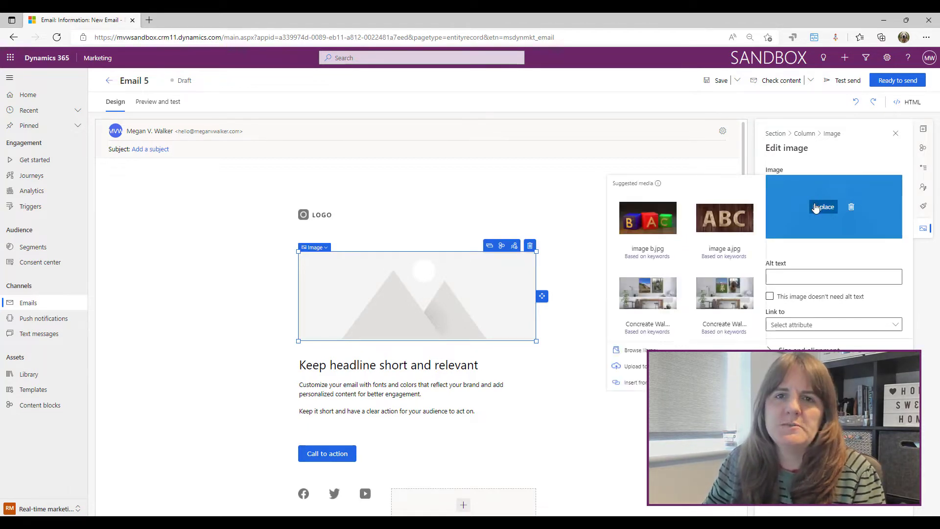
left_click(721, 240)
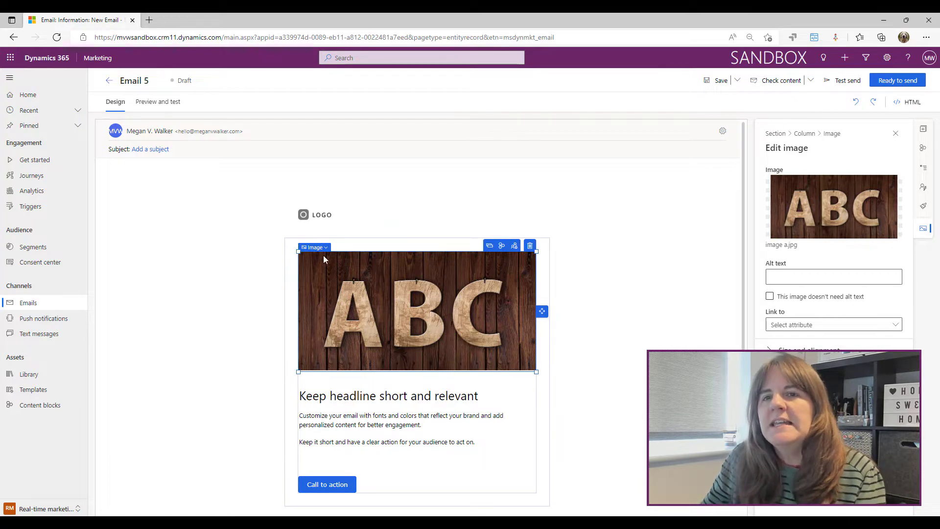
mouse_move(773, 195)
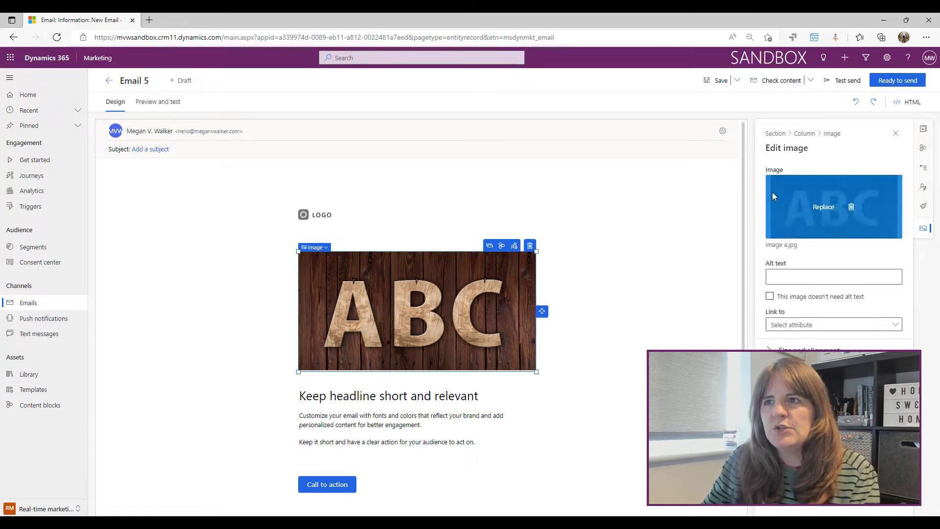
Step: Enable conditional content on the ABC image and show its Variations, with ABC as Default
left_click(514, 247)
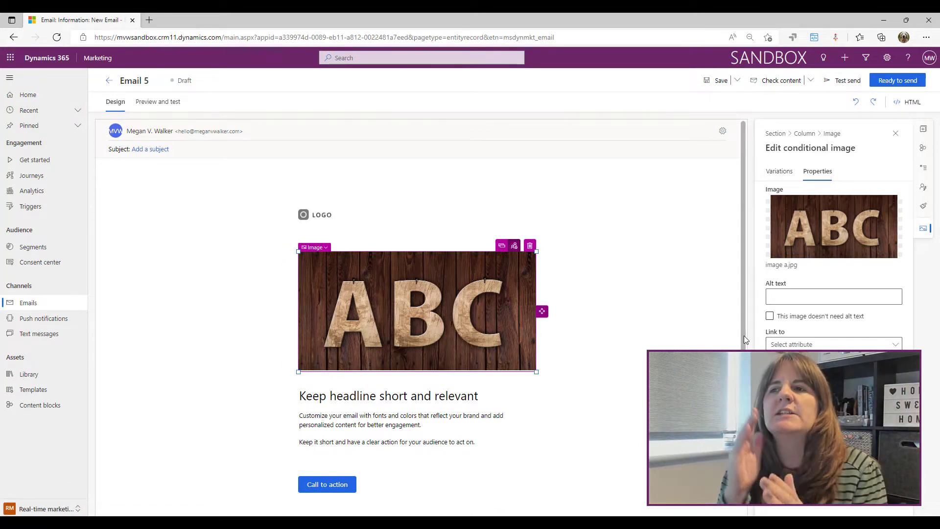
mouse_move(803, 230)
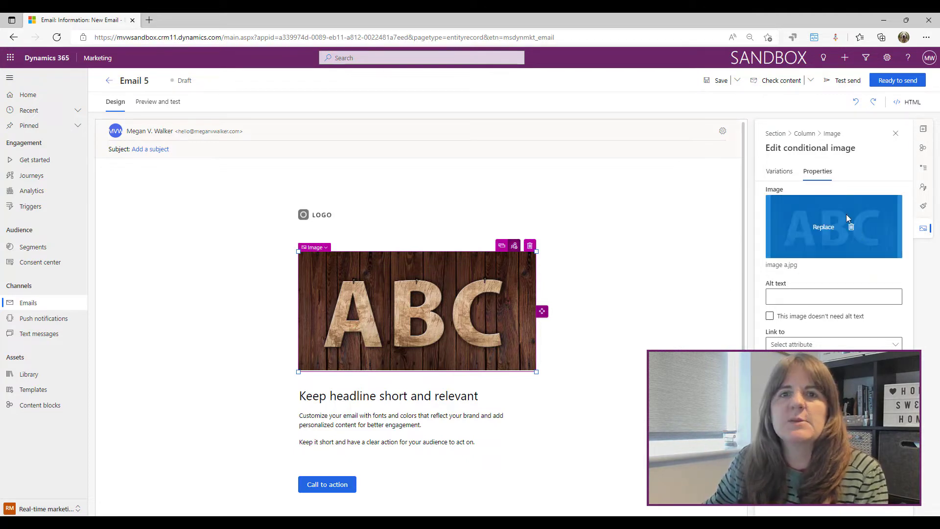
left_click(776, 172)
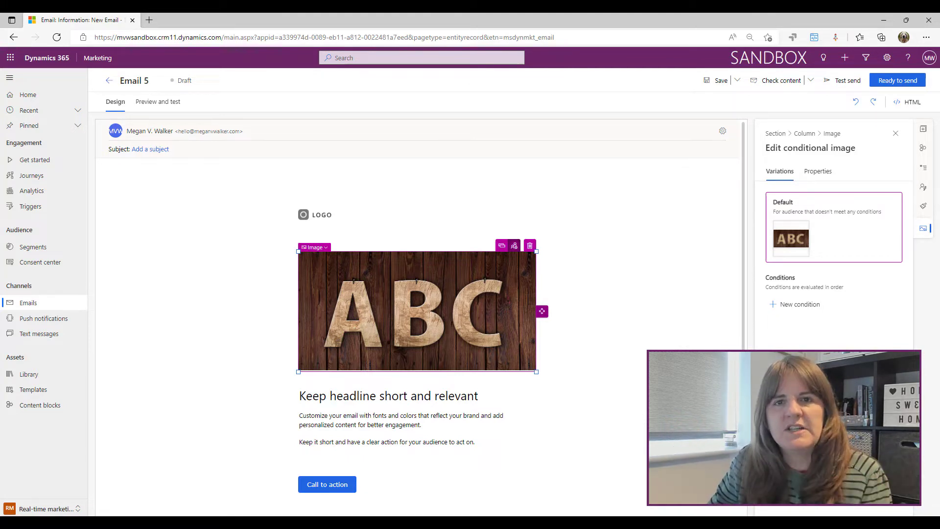
Step: Add a new image condition named Gold Supporter, using Make condition on attribute
left_click(809, 306)
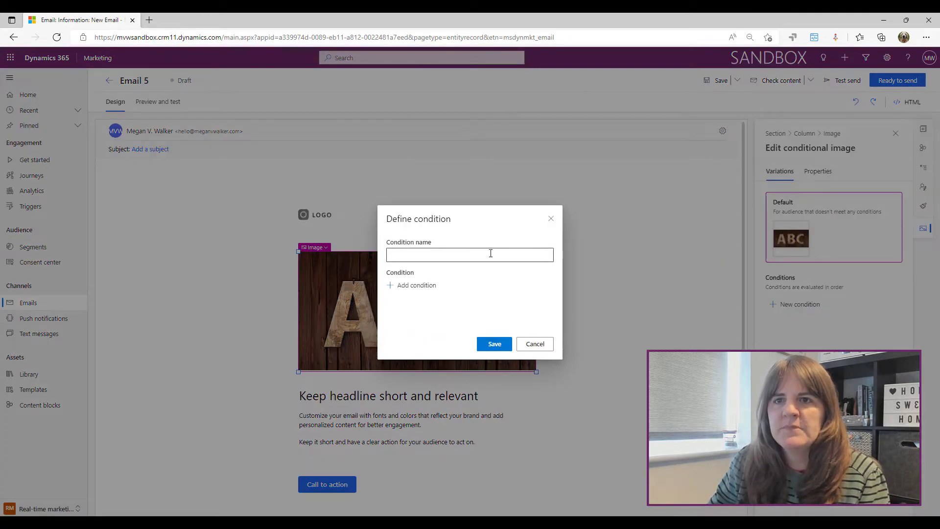
type("Gold Supporter")
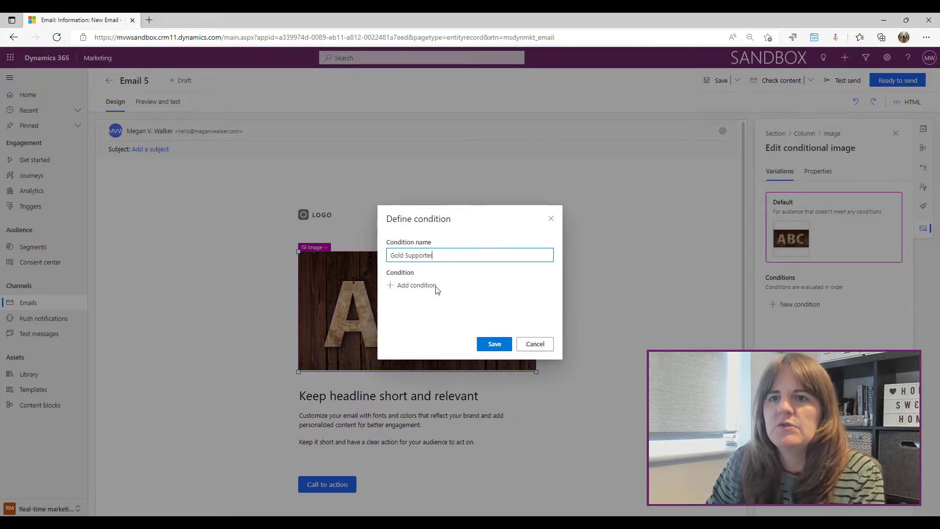
left_click(435, 287)
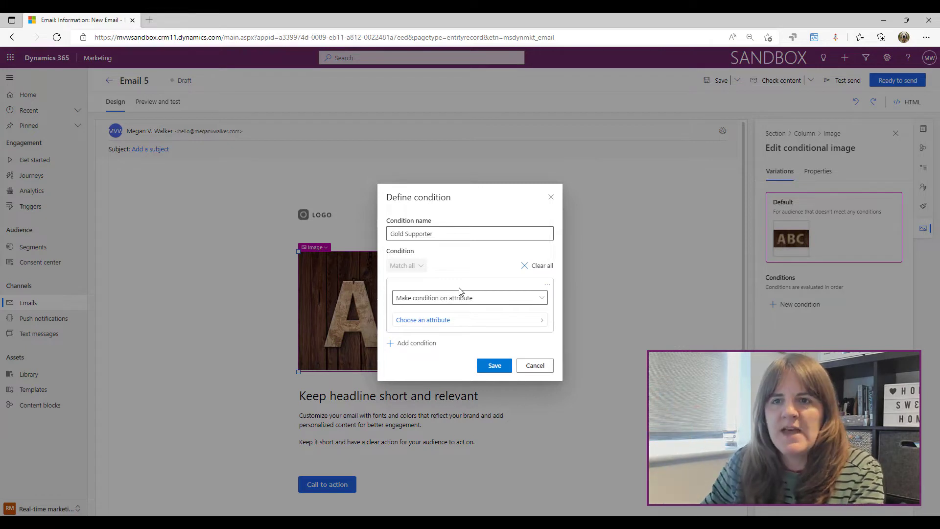
left_click(508, 300)
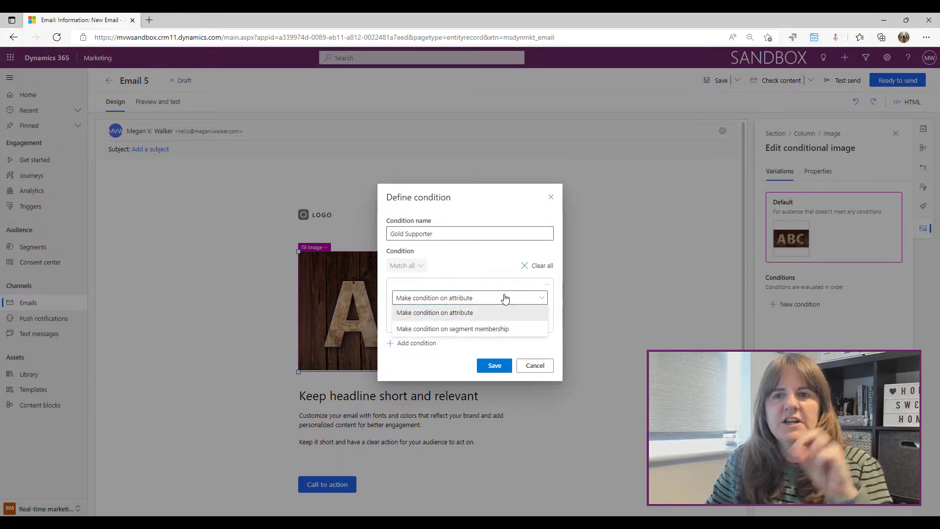
left_click(492, 330)
left_click(536, 312)
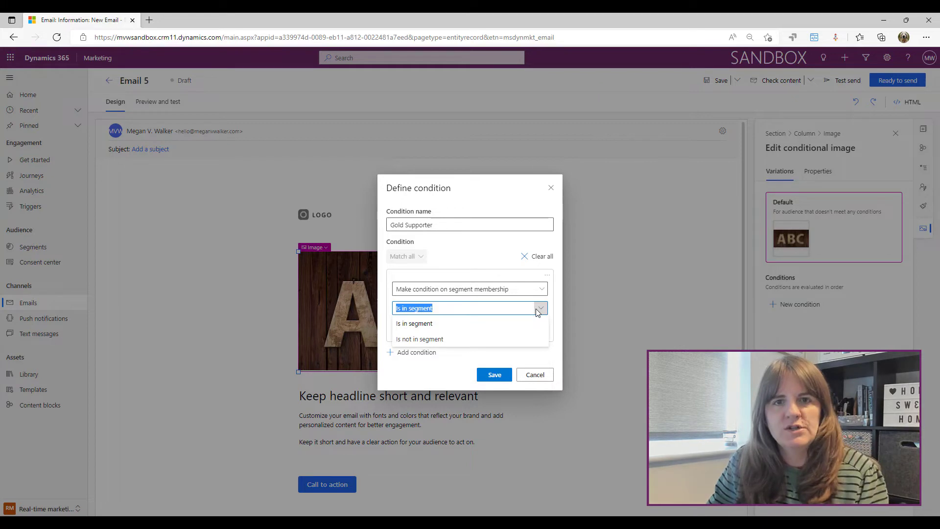
left_click(544, 292)
left_click(456, 305)
left_click(532, 324)
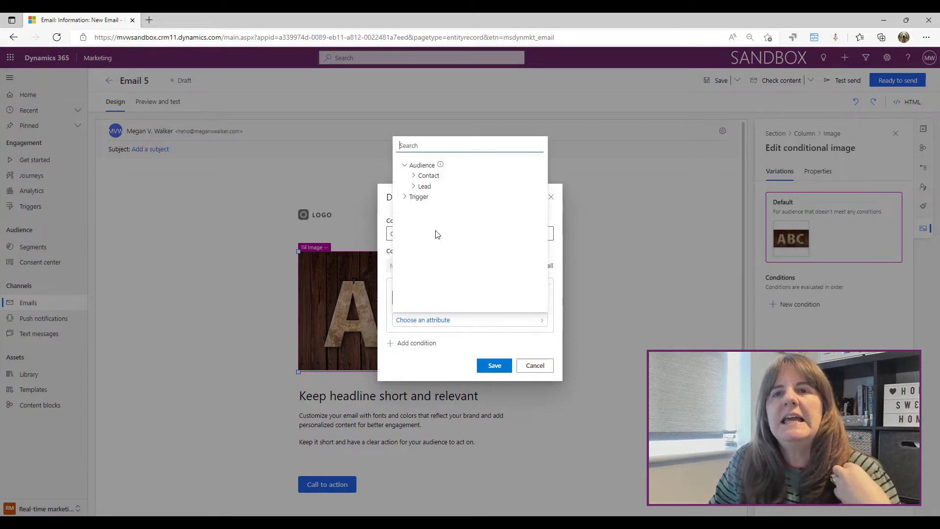
Step: Search for 'suppor' and choose Contact Support Tier as the condition attribute
left_click(403, 197)
scroll(514, 224, "down", 2)
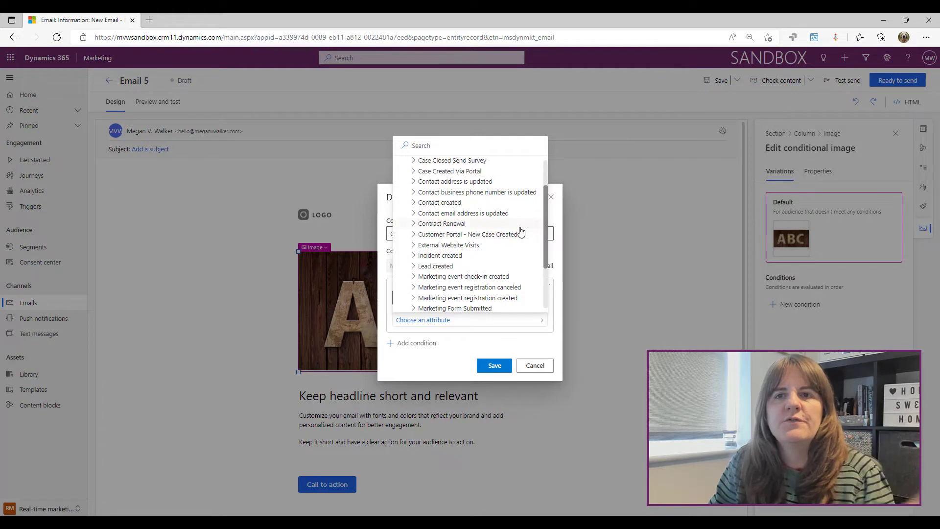
scroll(520, 231, "down", 3)
scroll(504, 231, "up", 5)
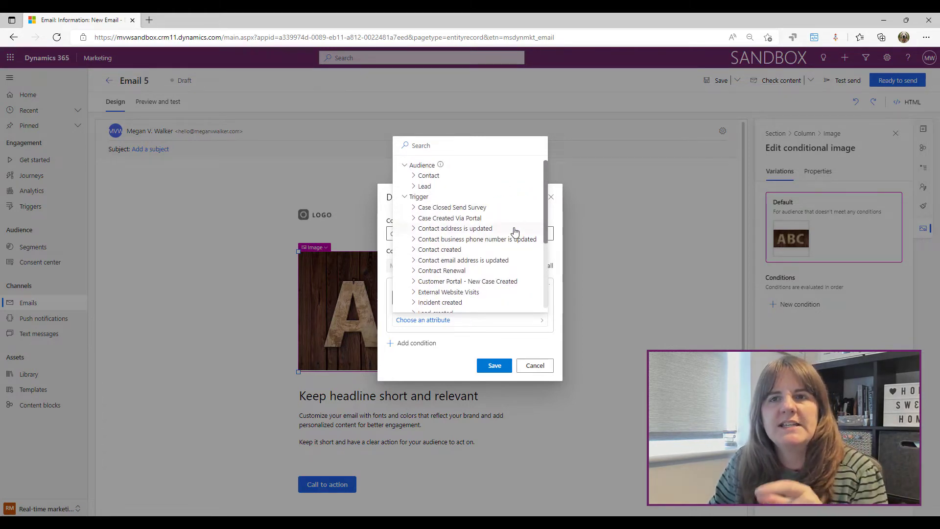
left_click(403, 197)
left_click(414, 176)
left_click(463, 145)
type("support")
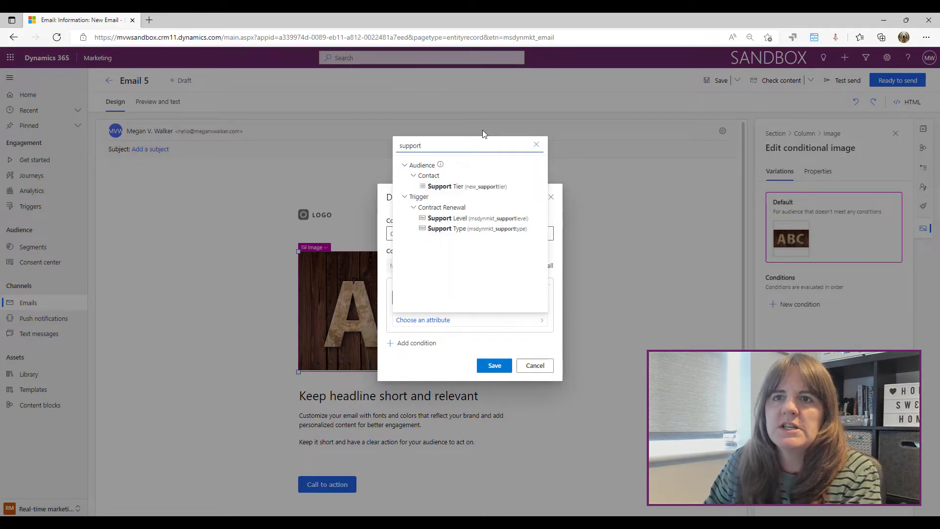
left_click(475, 190)
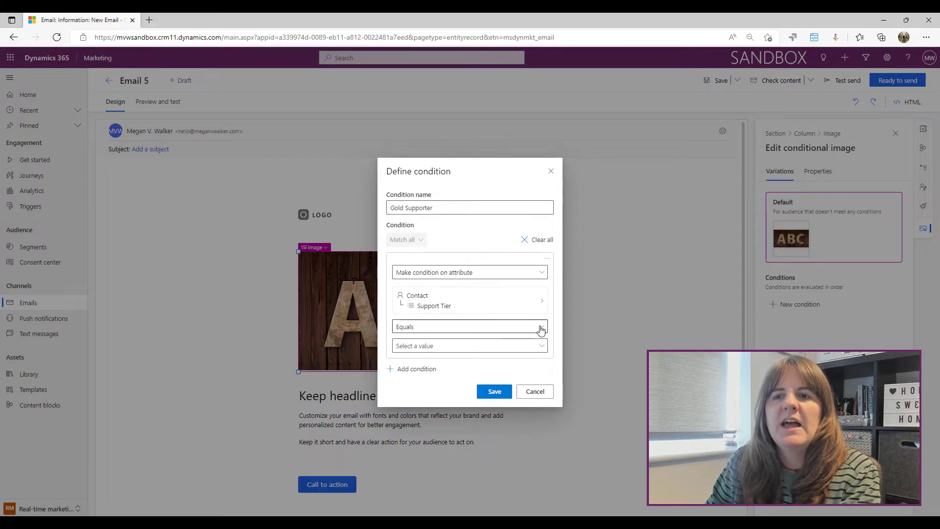
Step: Set the rule to Support Tier Equals Gold and save the Gold Supporter condition
left_click(540, 329)
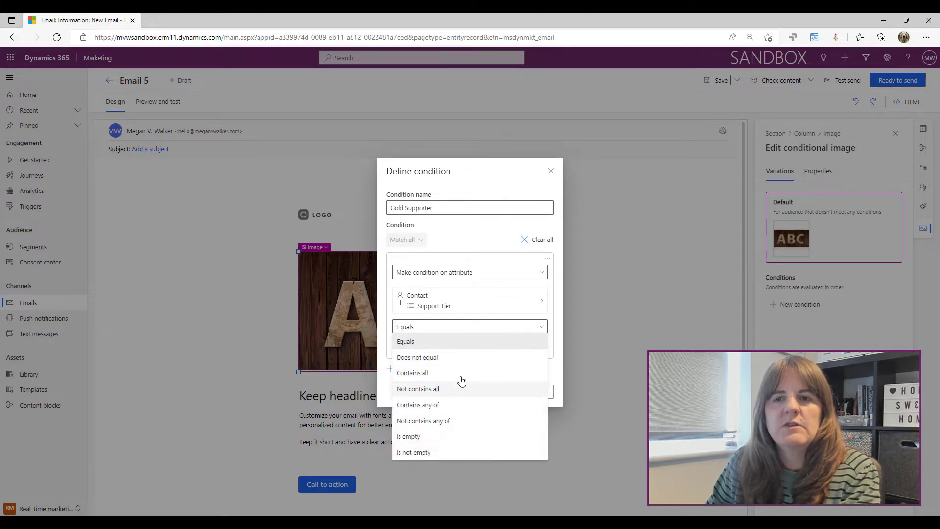
left_click(451, 343)
left_click(529, 351)
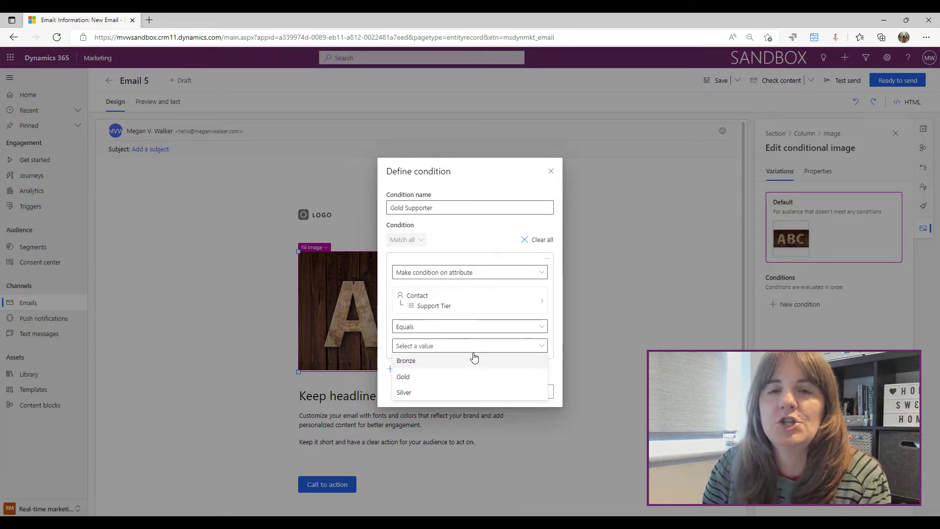
left_click(421, 377)
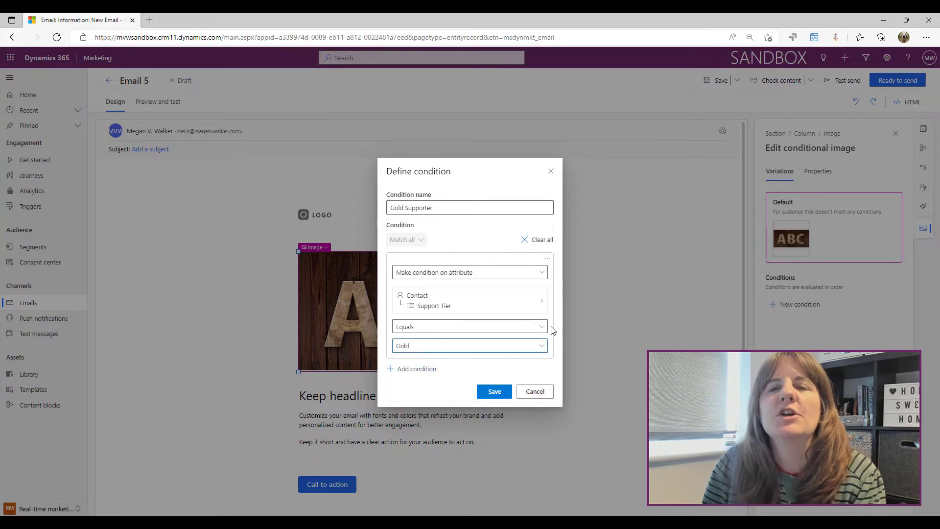
left_click(492, 391)
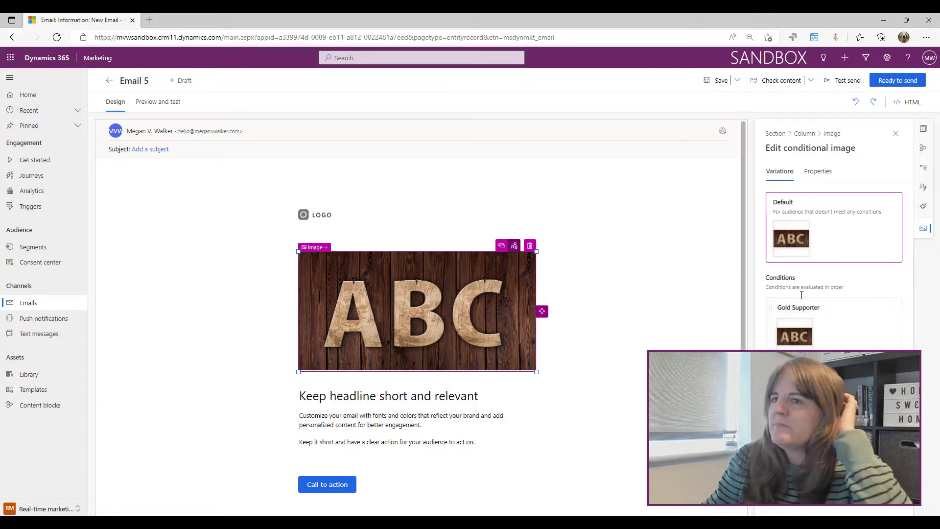
Step: Select the Gold Supporter variation and start replacing its image from the Properties tab
left_click(858, 334)
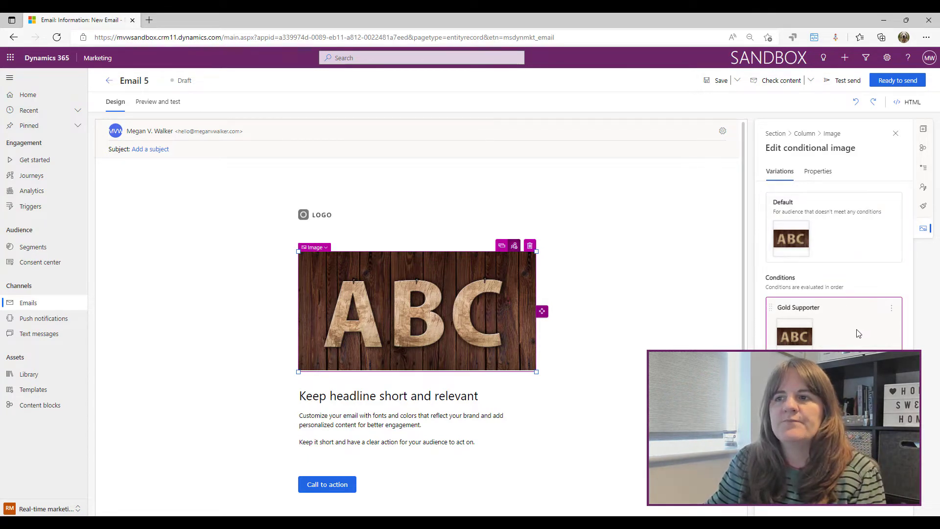
left_click(860, 250)
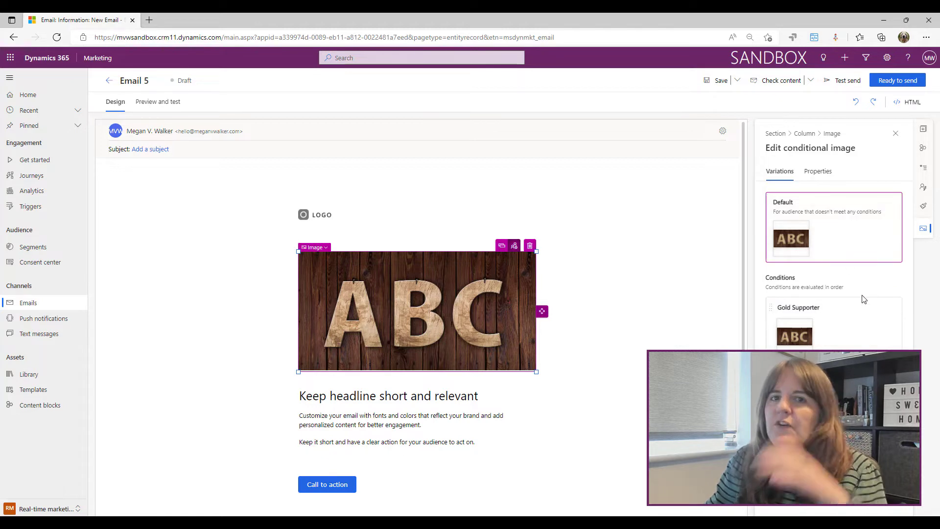
left_click(860, 319)
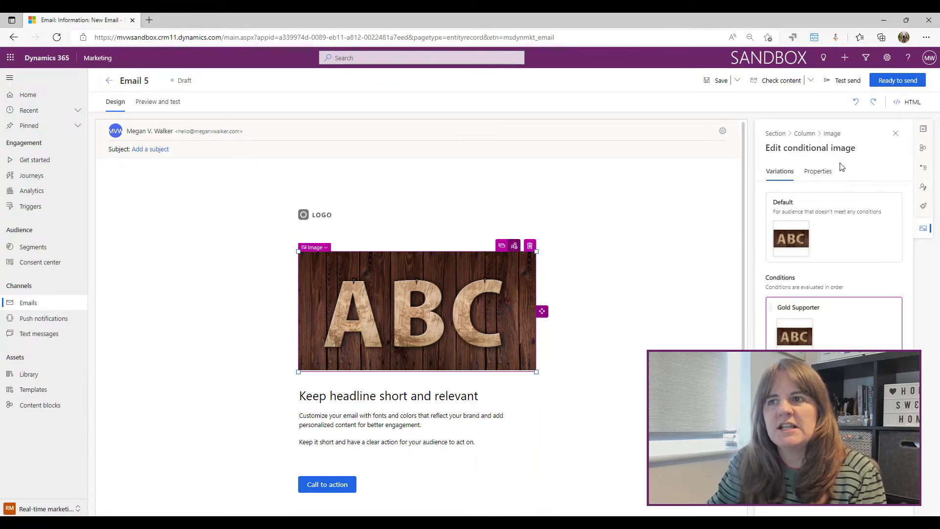
left_click(818, 171)
left_click(825, 237)
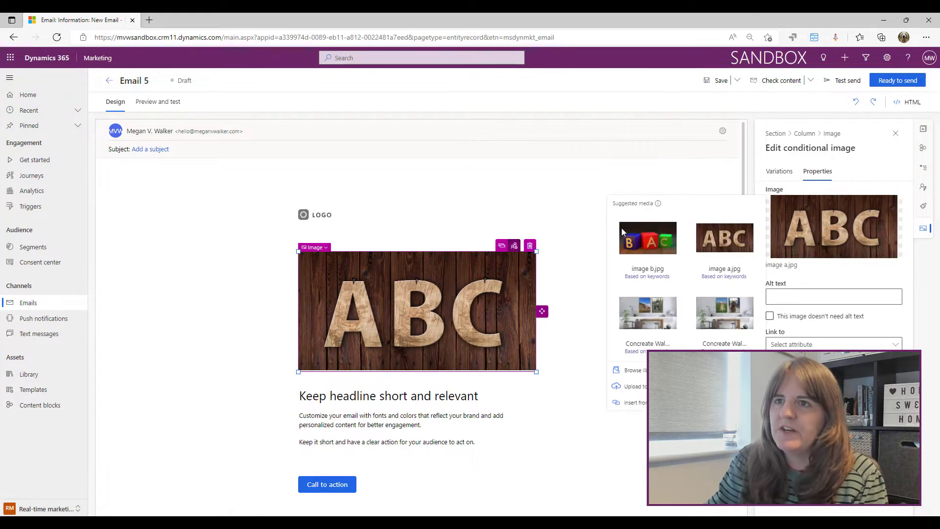
Step: Give Gold Supporter image b.jpg and compare it with Default's wooden ABC image
left_click(643, 247)
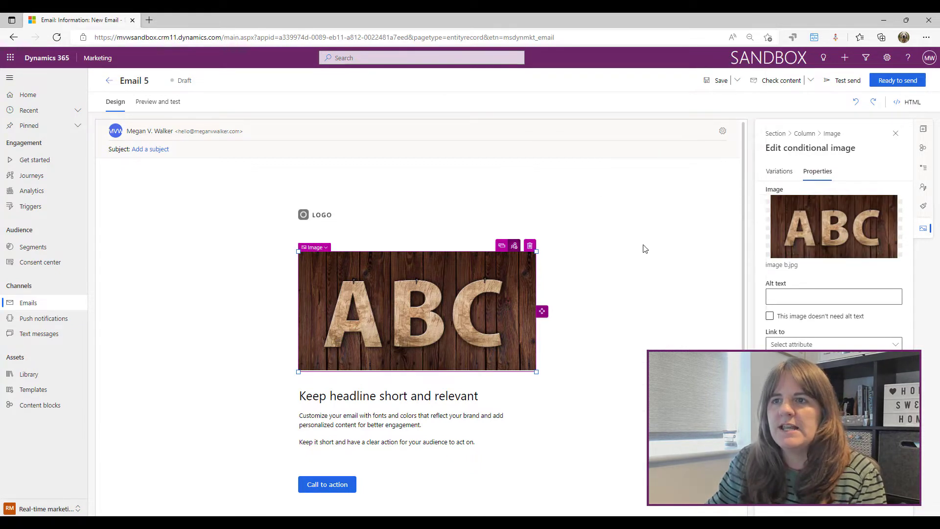
left_click(776, 177)
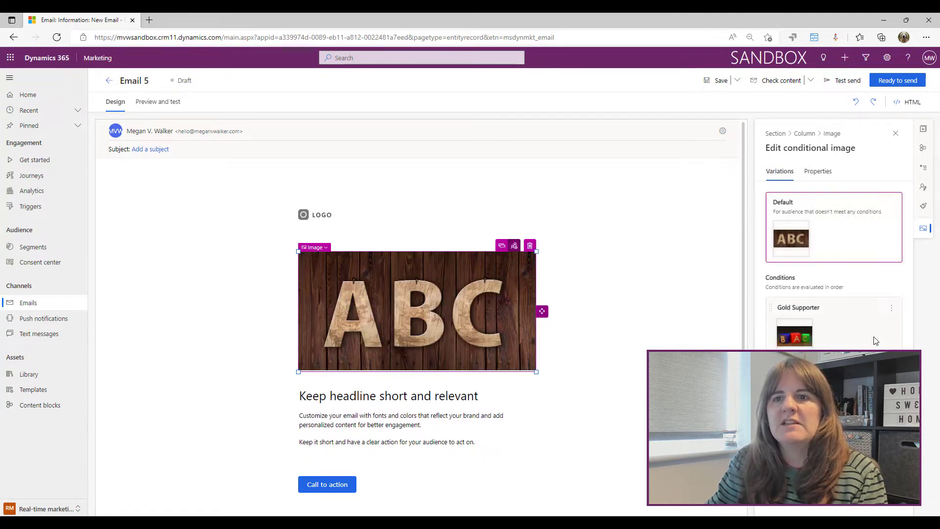
left_click(858, 238)
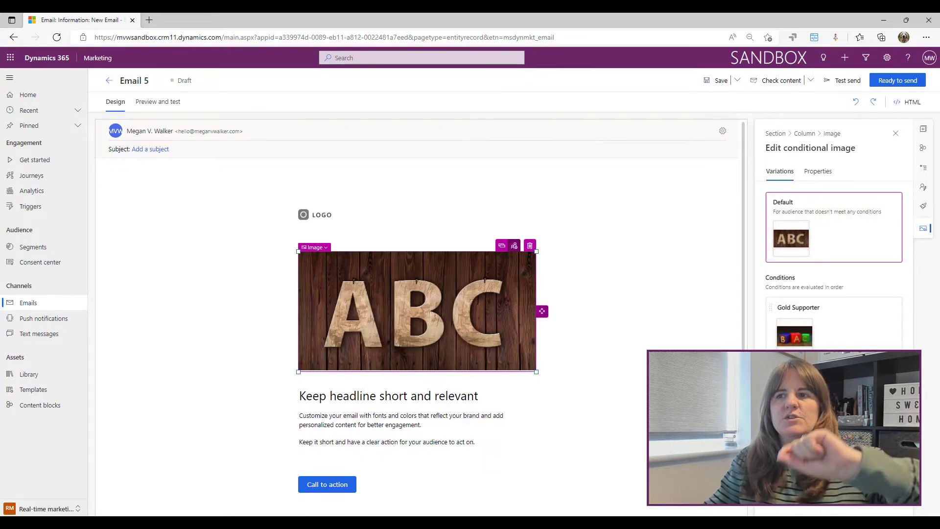
left_click(514, 245)
left_click(529, 345)
left_click(832, 323)
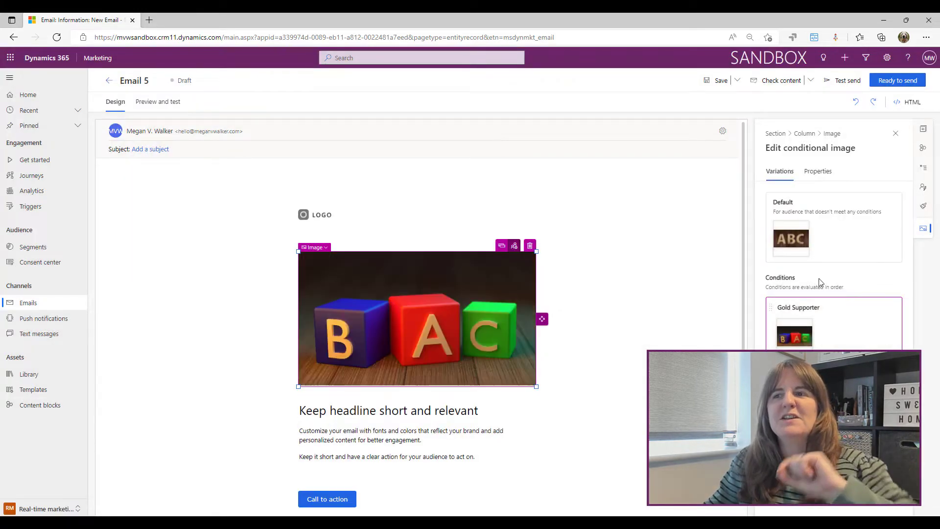
left_click(696, 278)
Step: Add a 1 Column section below Call to action with a default text block and an image block
scroll(695, 274, "down", 2)
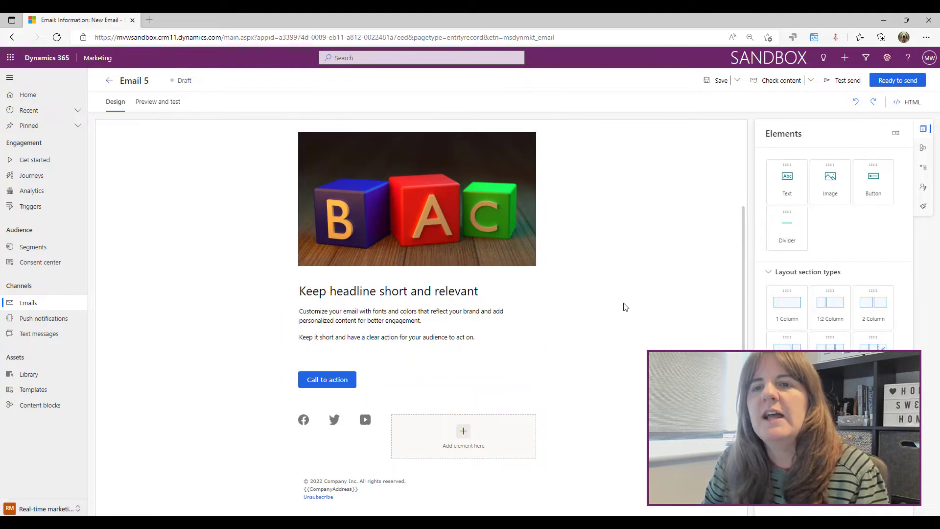
scroll(623, 306, "down", 1)
left_click_drag(788, 315, 406, 350)
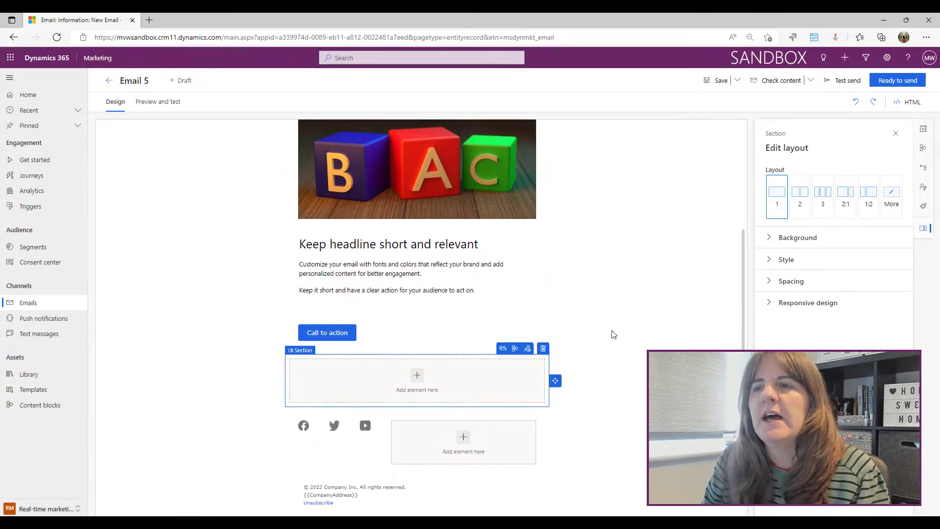
left_click(417, 376)
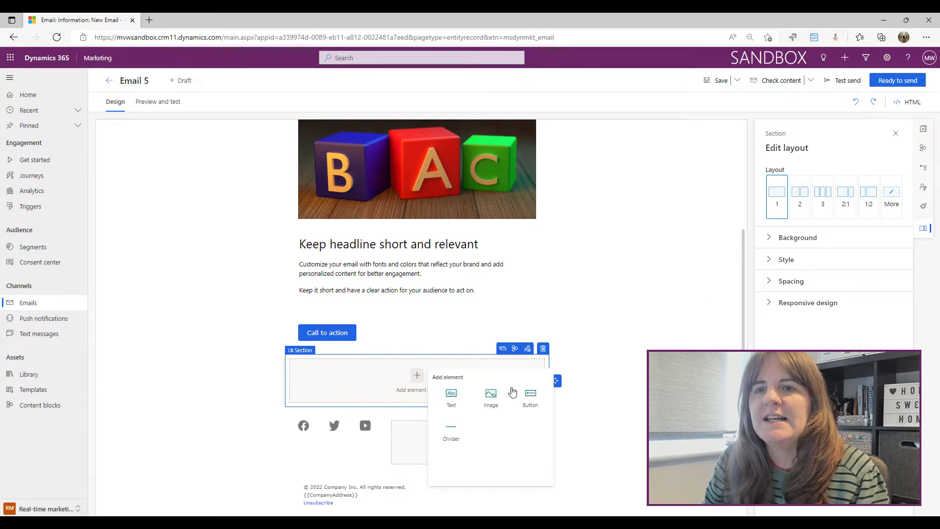
left_click(453, 399)
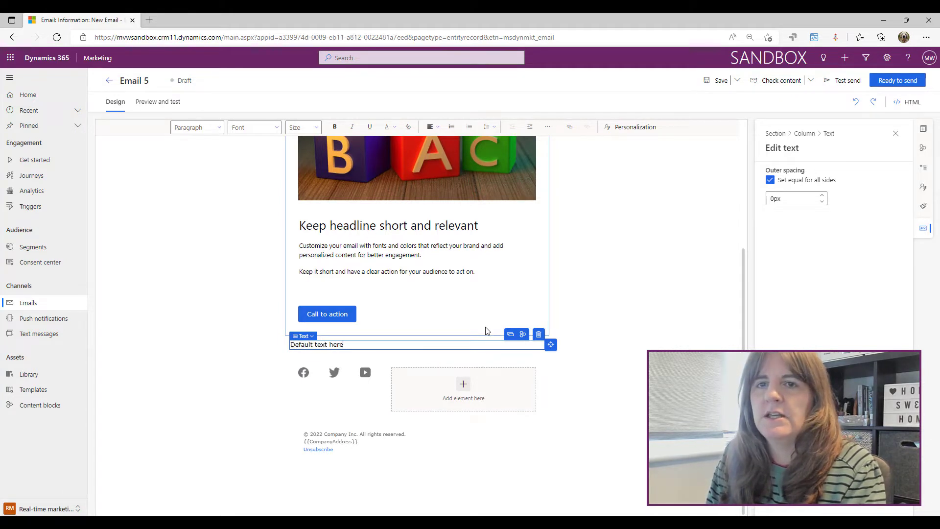
left_click(618, 357)
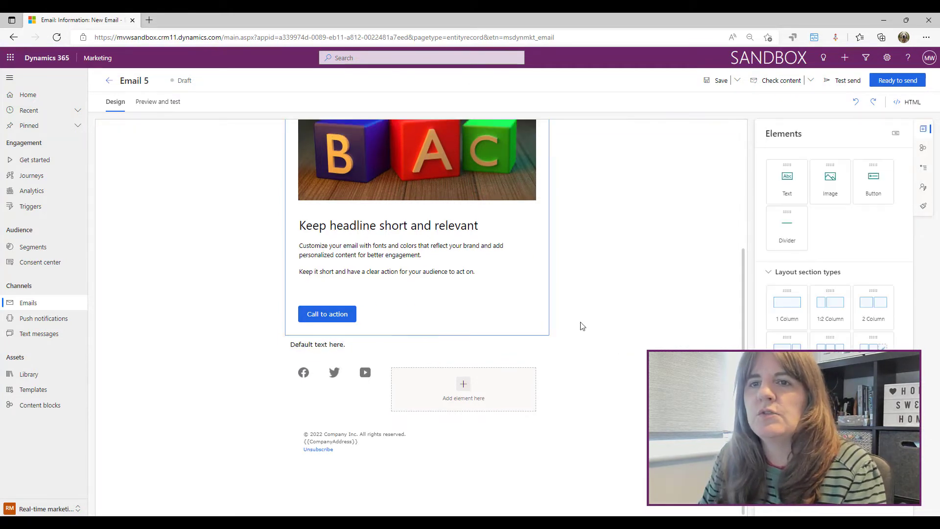
left_click_drag(831, 189, 415, 356)
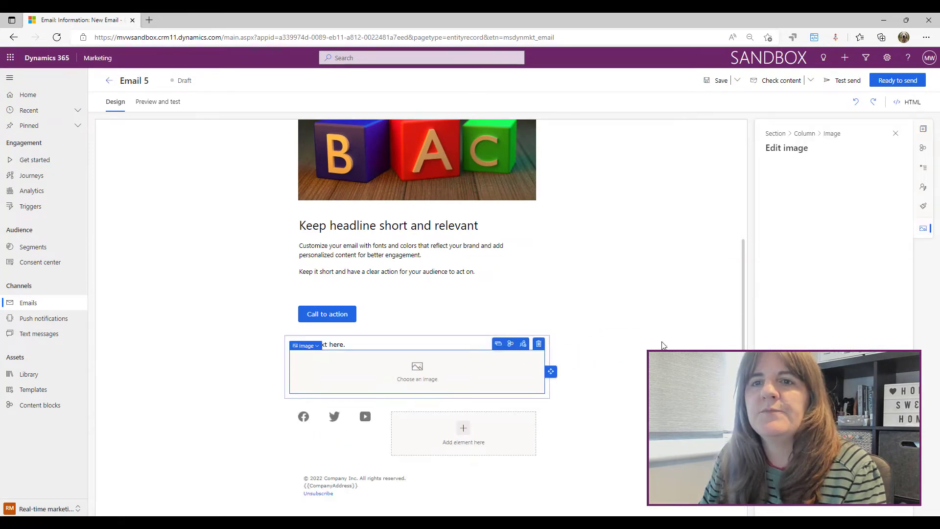
Step: Add a button below the image block and fill the block with cool gif.gif
left_click(705, 244)
left_click_drag(873, 181, 466, 396)
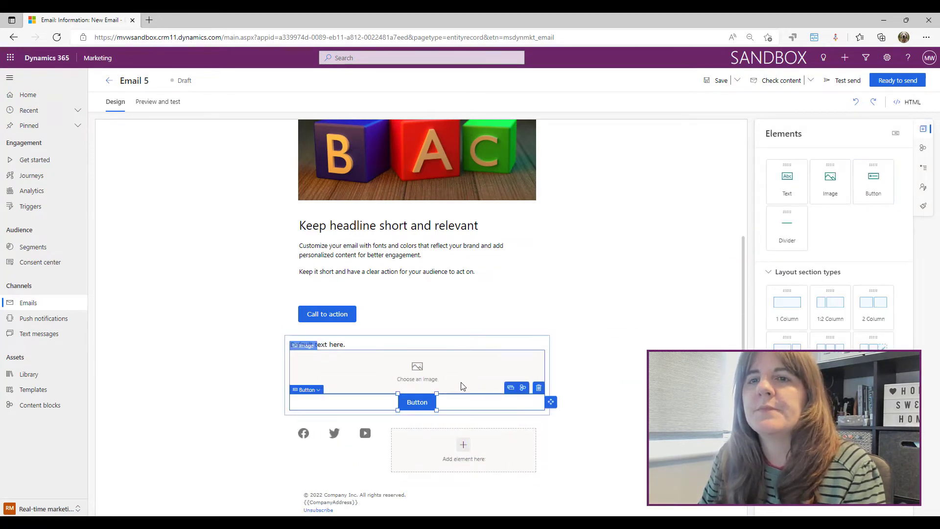
left_click(463, 384)
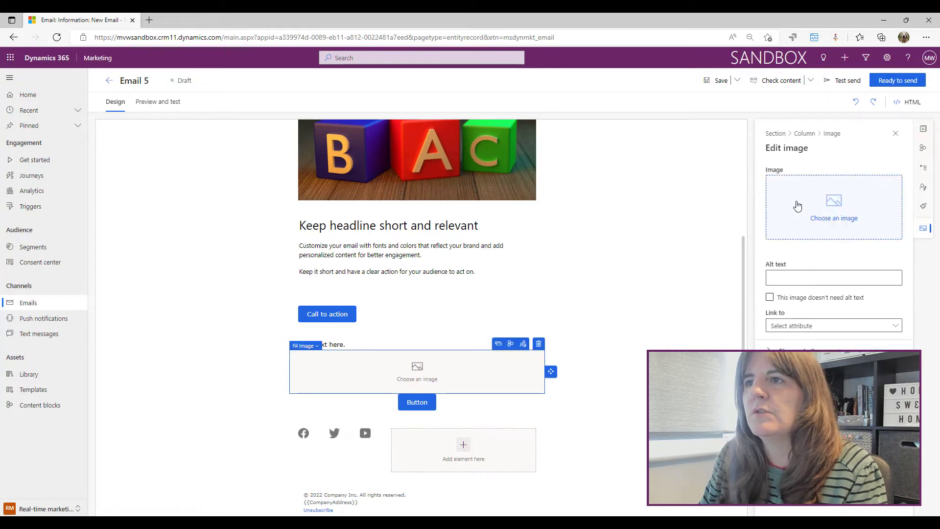
left_click(829, 203)
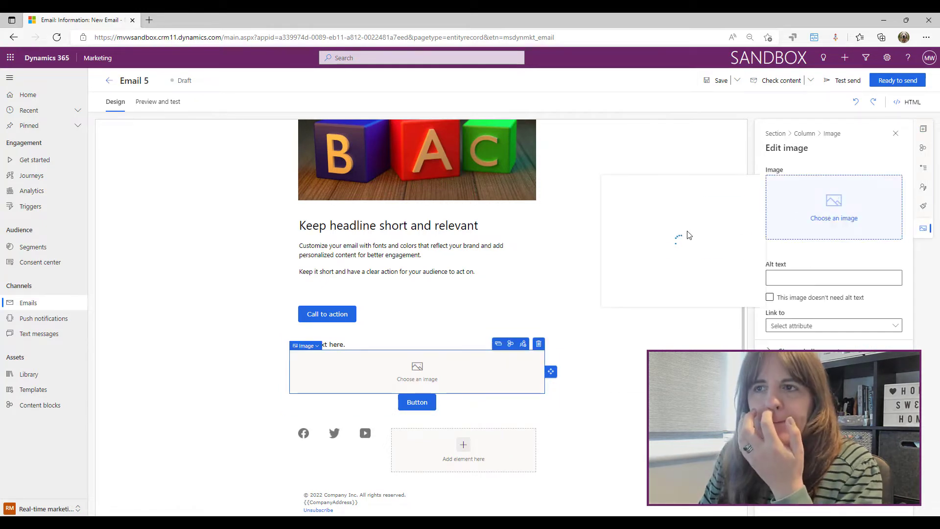
left_click(660, 228)
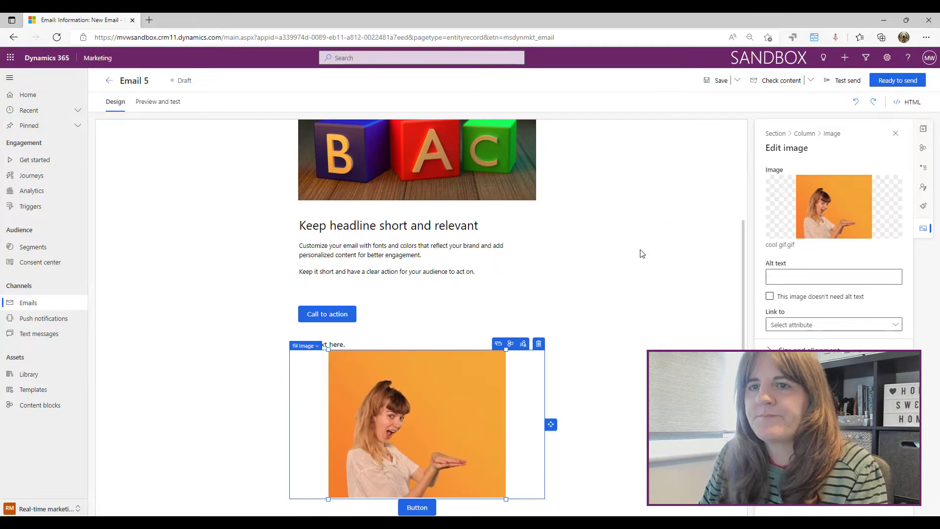
scroll(450, 462, "down", 1)
Step: Relabel the new button 'Click Here' and open its button settings
left_click(417, 446)
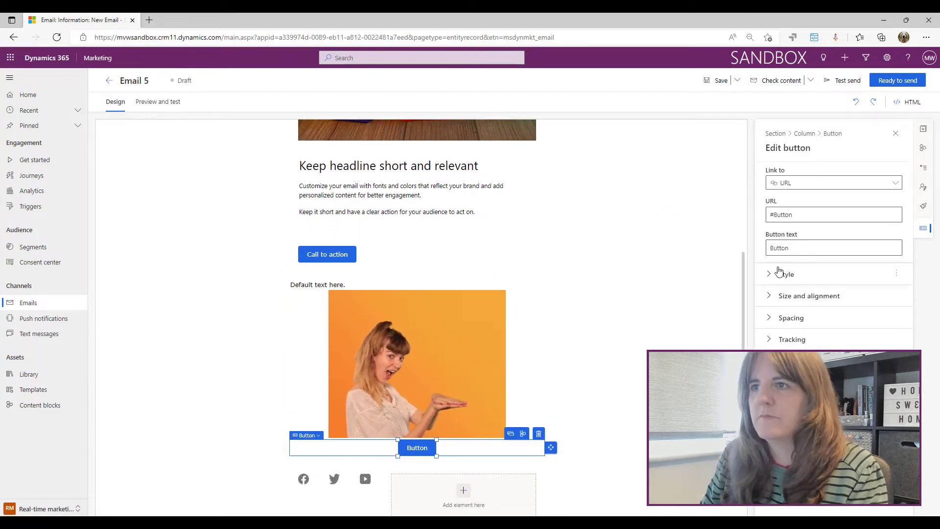
double_click(779, 247)
type("Click")
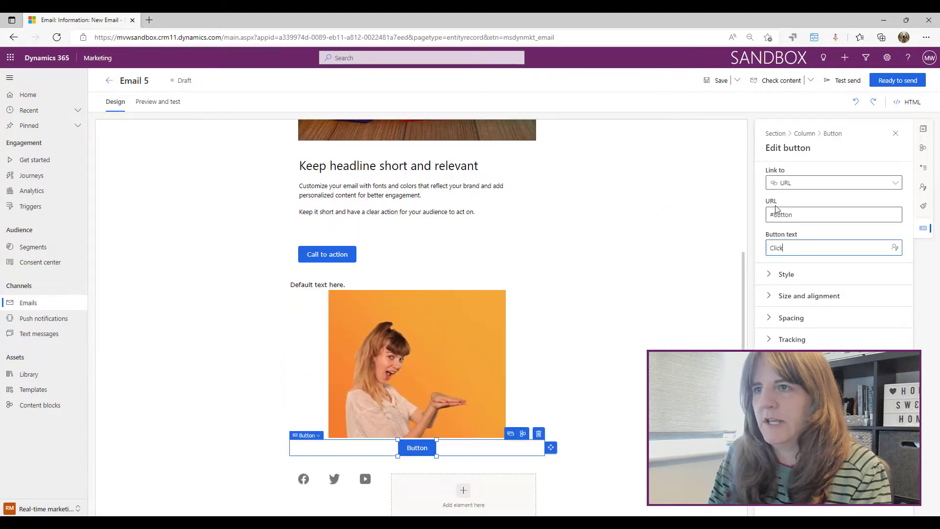
type(" Here")
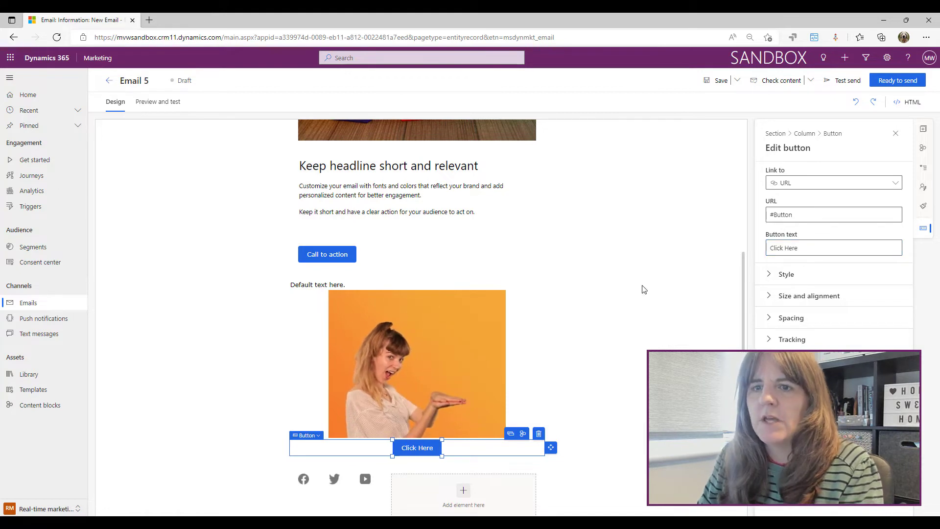
left_click(539, 355)
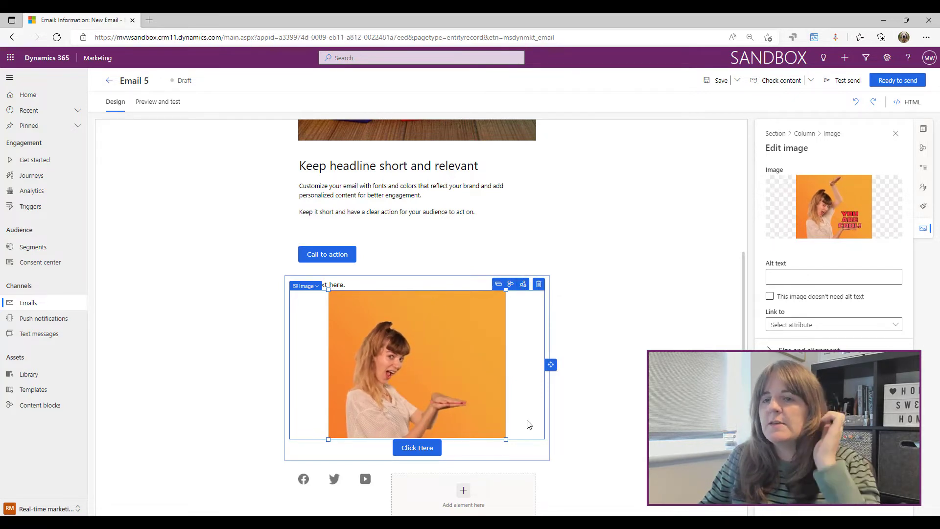
left_click(494, 447)
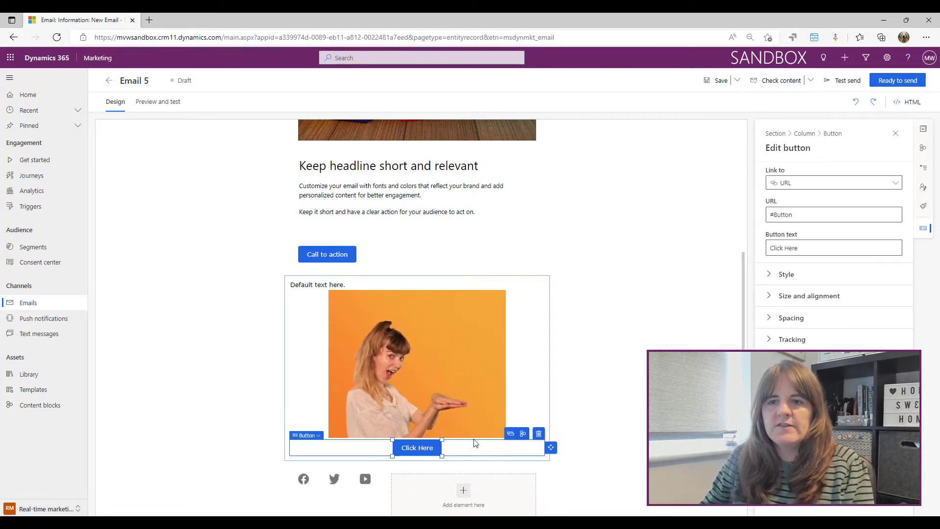
Step: Select the whole section holding the default text, GIF and Click Here button
left_click(516, 283)
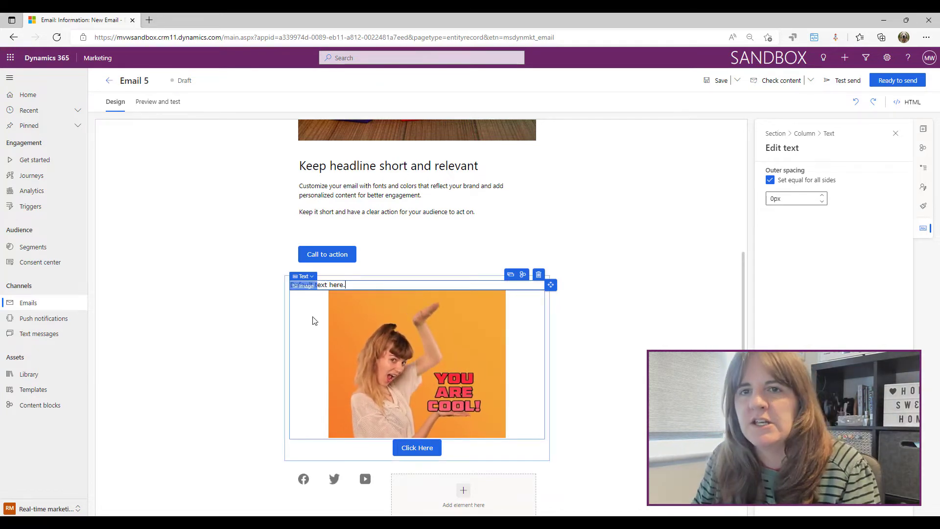
left_click(286, 323)
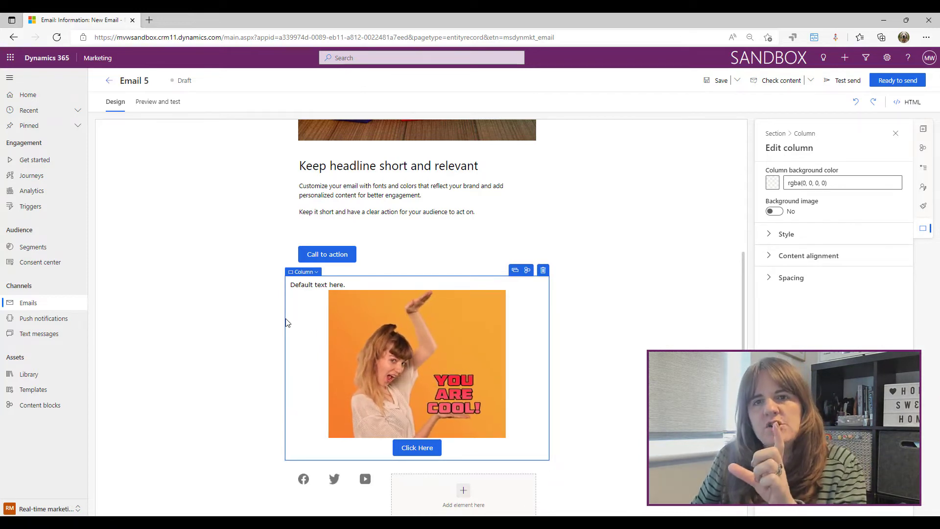
left_click(313, 272)
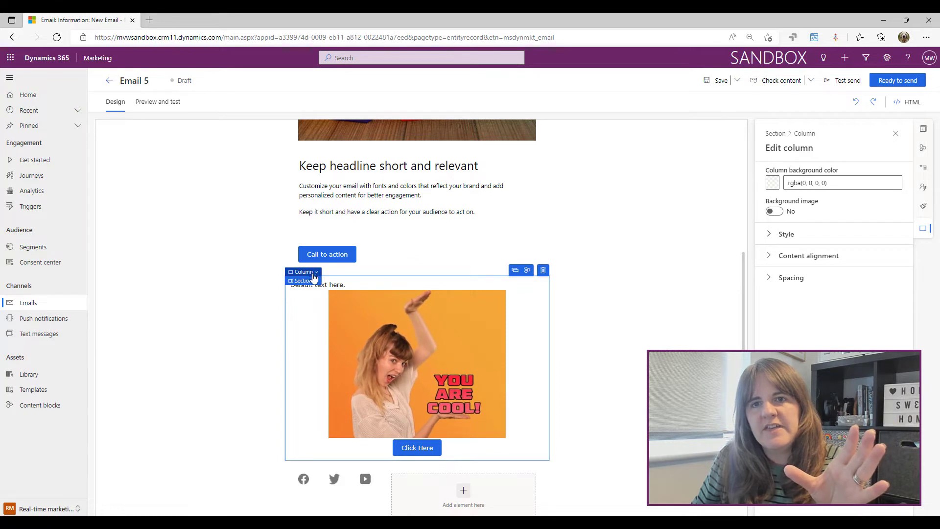
left_click(306, 282)
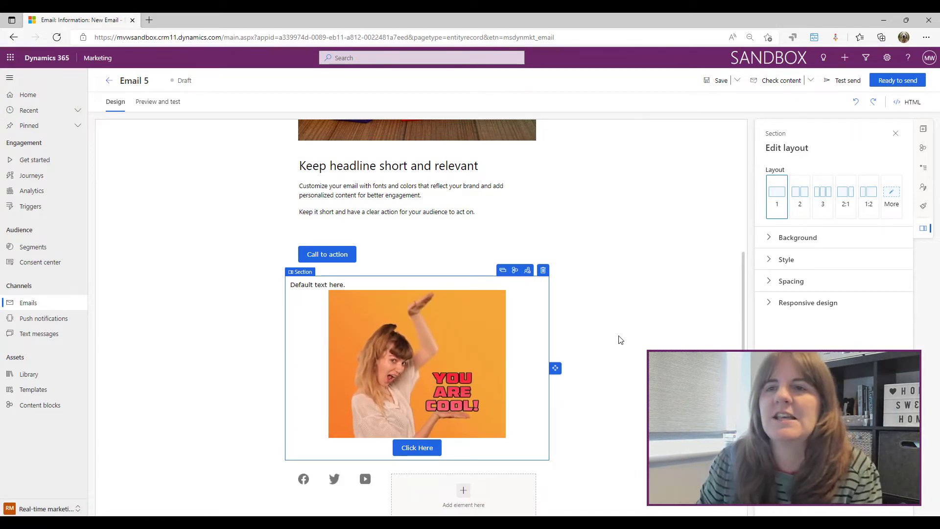
Step: Enable conditional content on the section and add the Gold Supporter condition as a variation
left_click(528, 270)
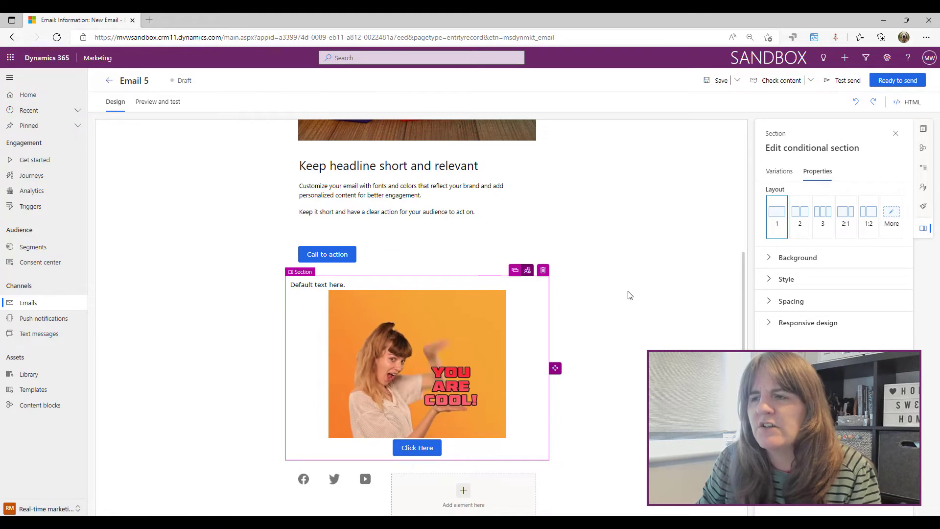
left_click(779, 172)
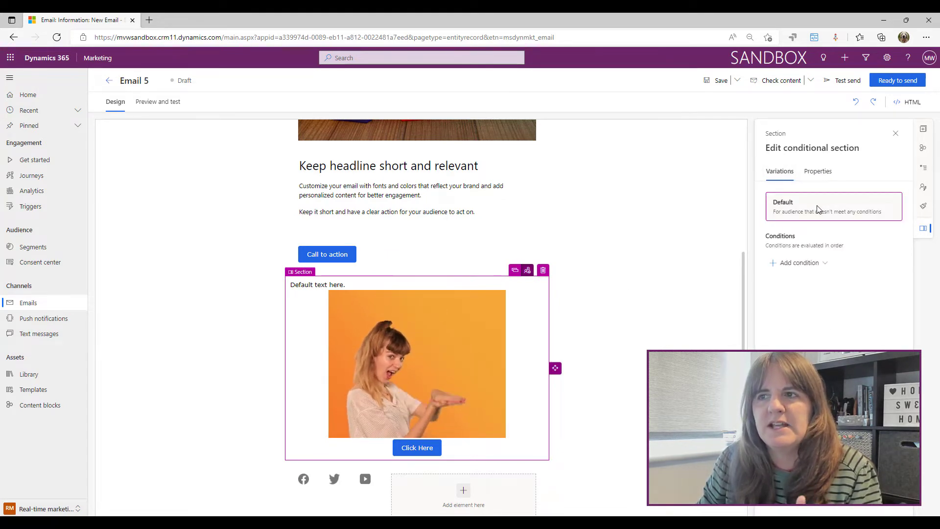
left_click(816, 266)
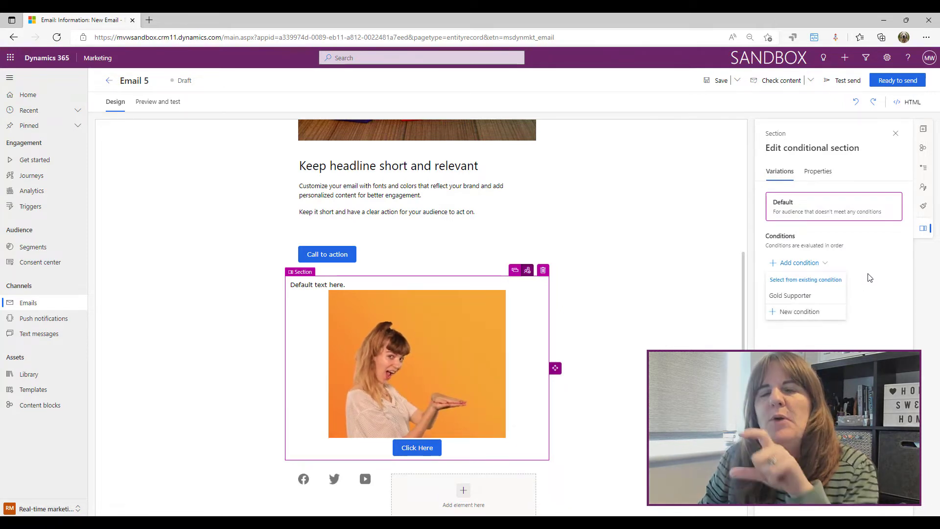
left_click(813, 297)
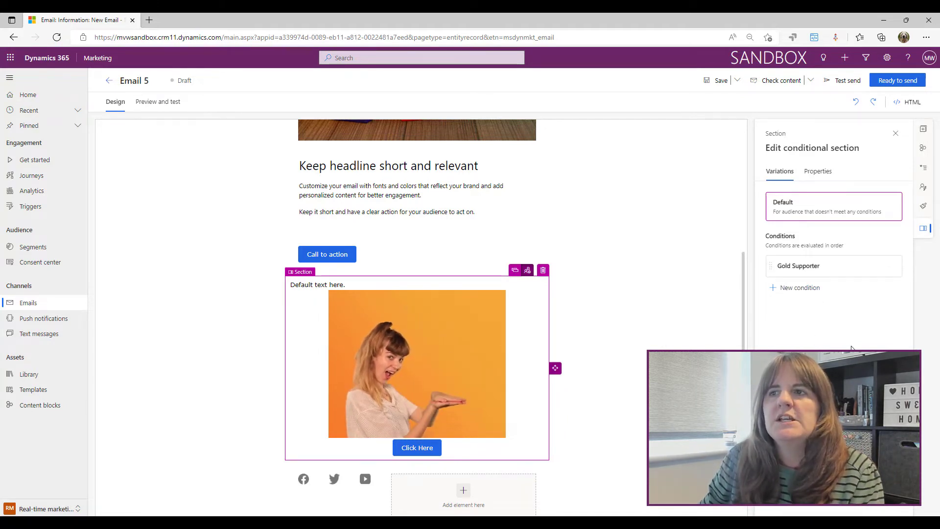
left_click(853, 269)
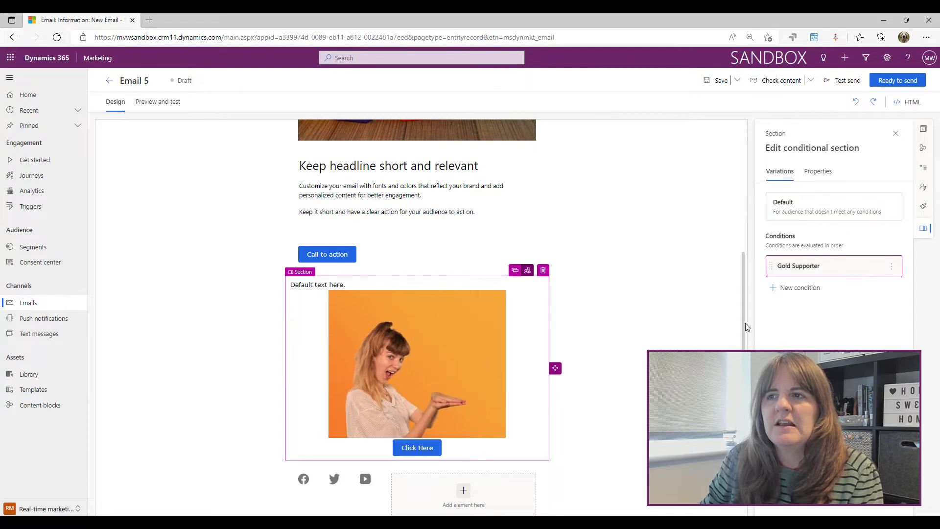
Step: Delete the GIF from the Gold Supporter variation and relabel the button 'Sign Up Now'
left_click(516, 382)
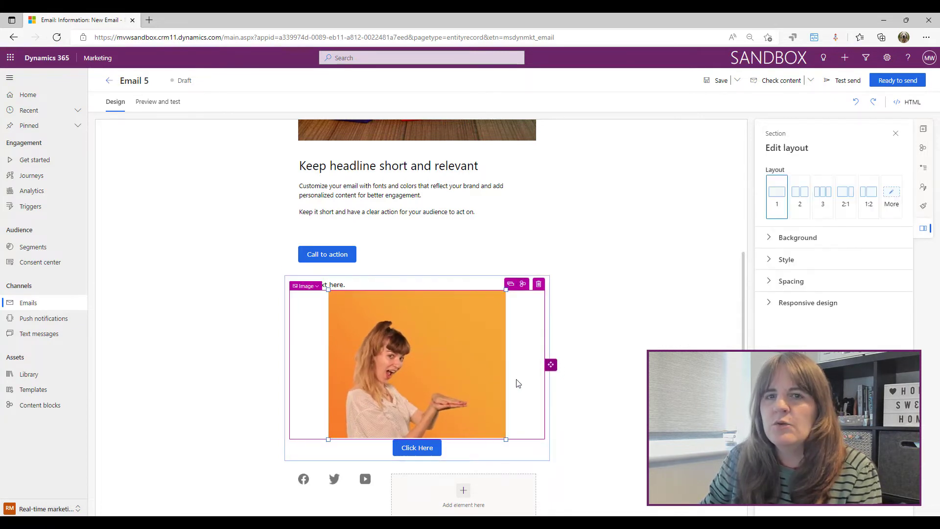
left_click(538, 284)
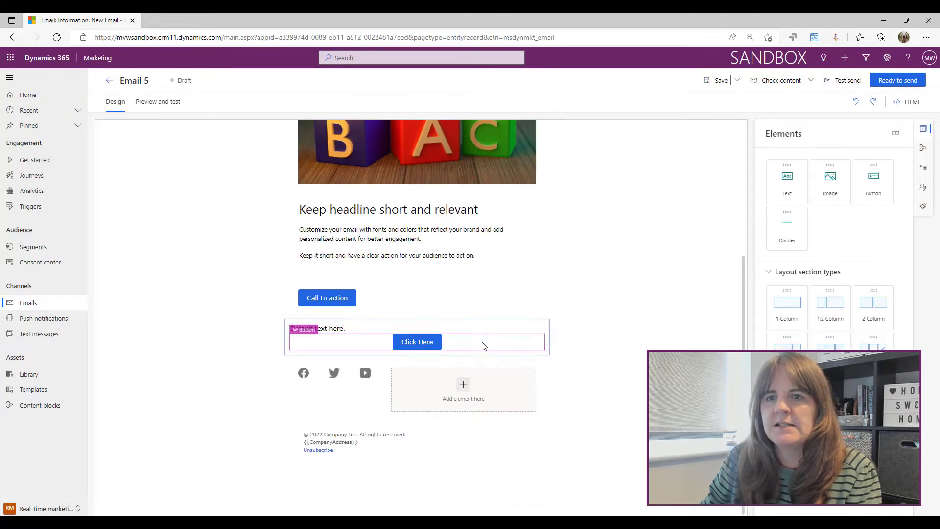
left_click(483, 345)
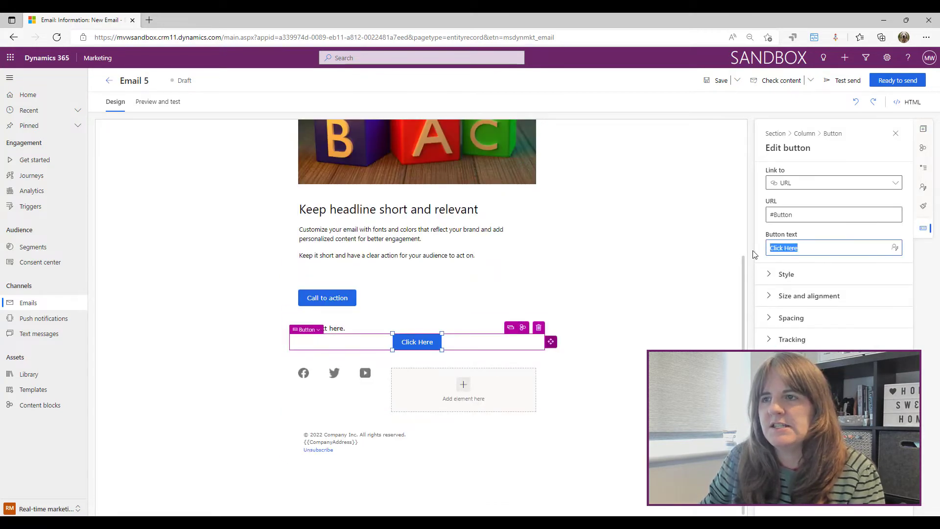
type("Sign Up Now")
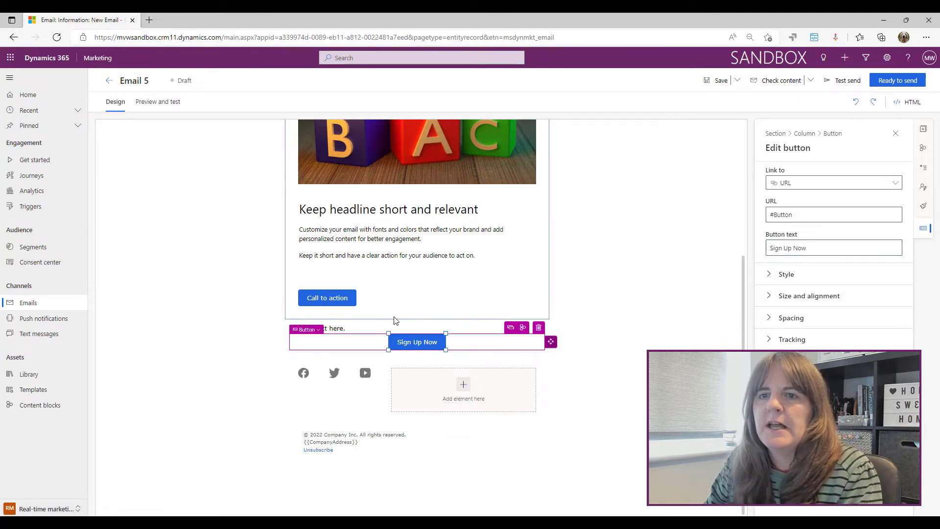
Step: Start replacing the section's default text with 'Gold supporter text'
left_click(372, 328)
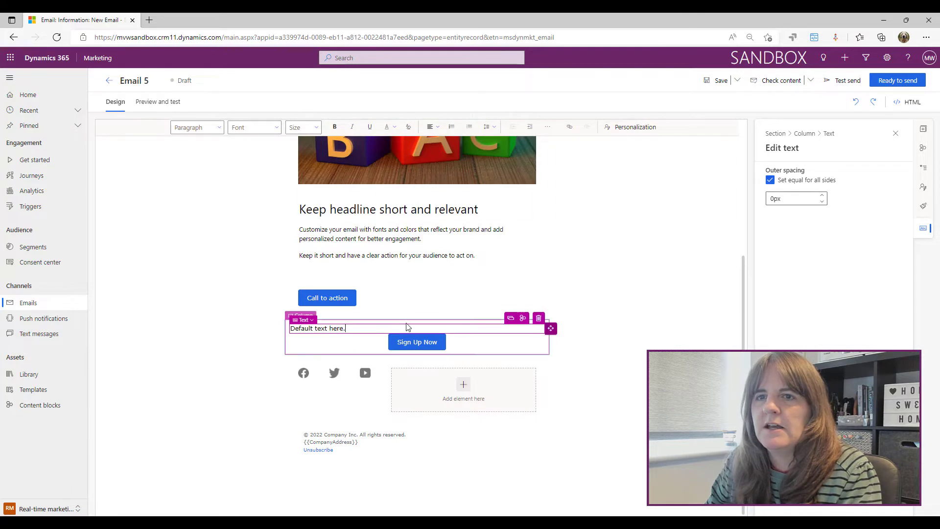
triple_click(341, 328)
type("Gold supporter test")
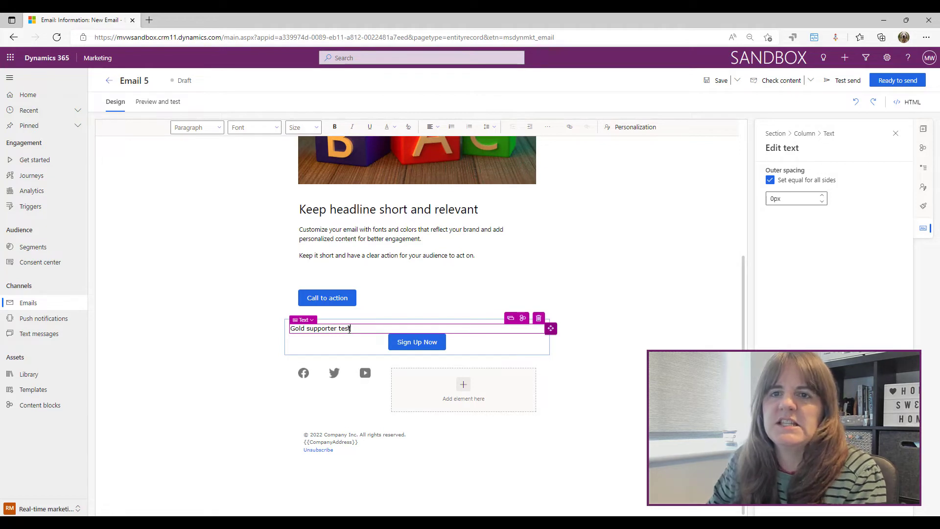
Step: Finish the 'Gold supporter text' wording and select its parent conditional section
key("BackSpace")
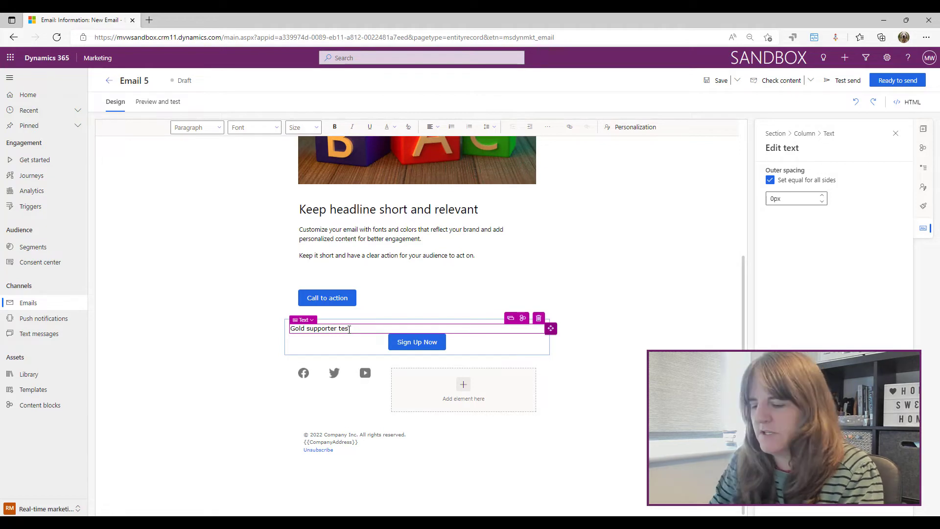
left_click(668, 292)
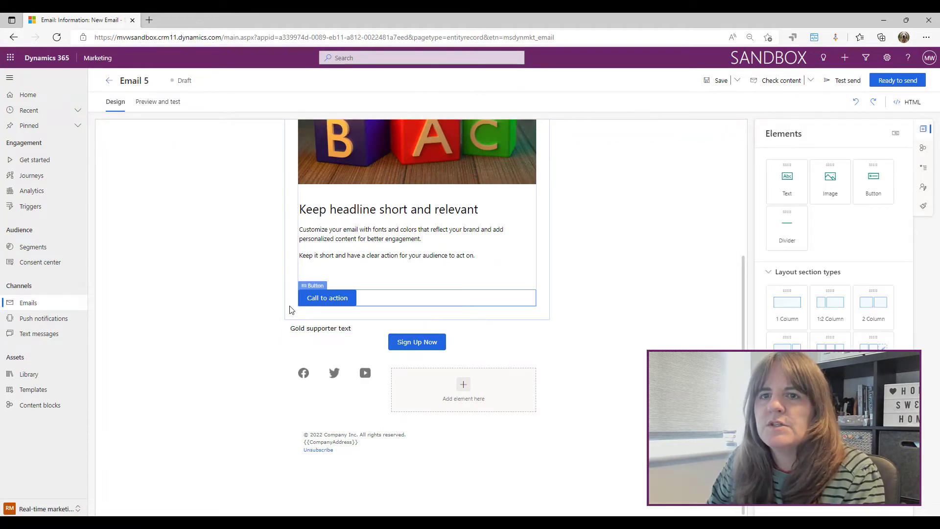
left_click(289, 330)
left_click(286, 334)
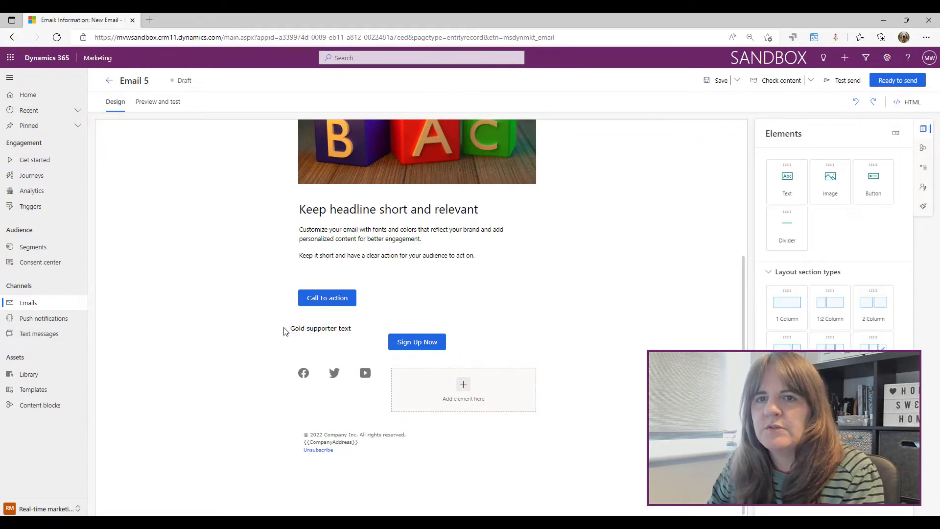
left_click(287, 336)
left_click(293, 327)
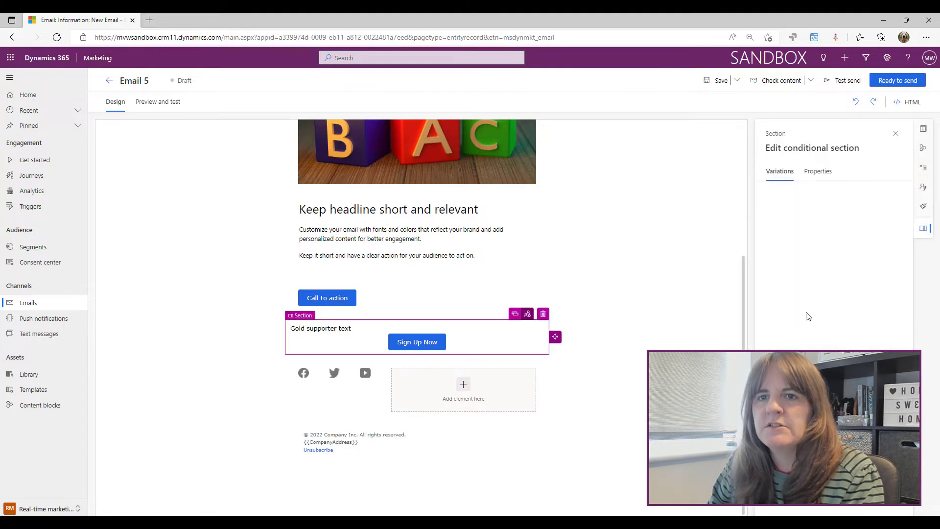
Step: Check the Default variation still has the GIF and Click Here, then return to Gold Supporter
left_click(839, 211)
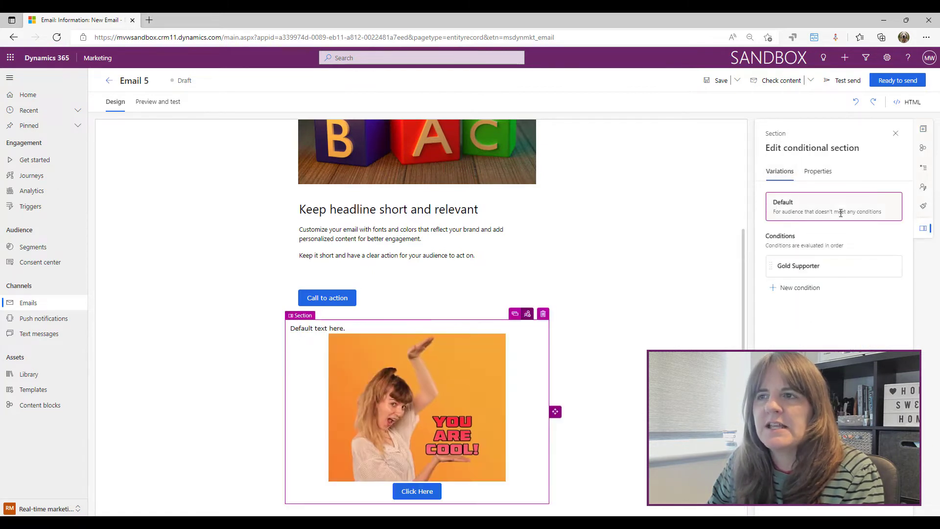
scroll(509, 326, "down", 2)
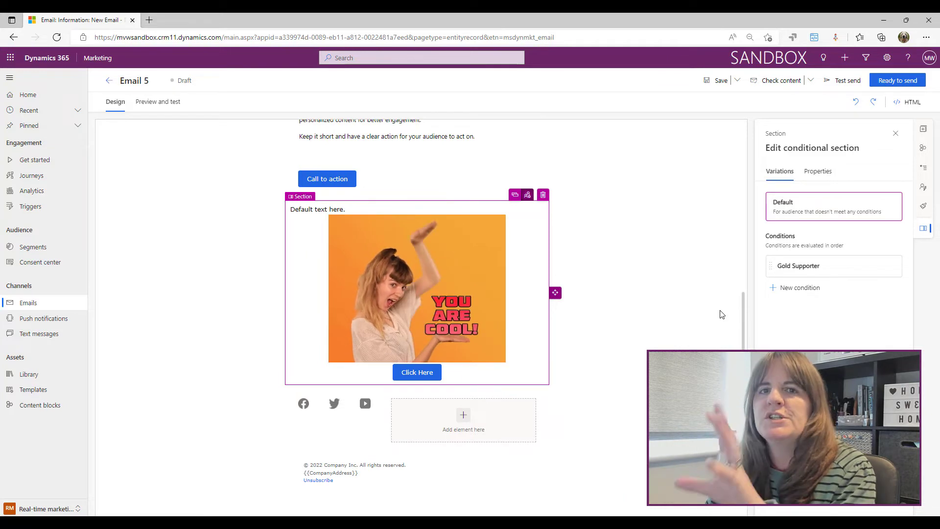
left_click(816, 265)
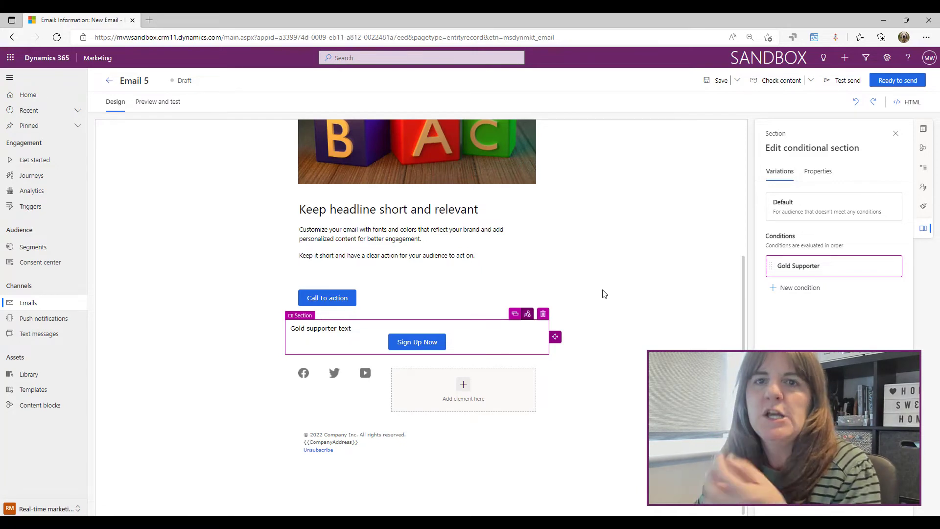
left_click(603, 291)
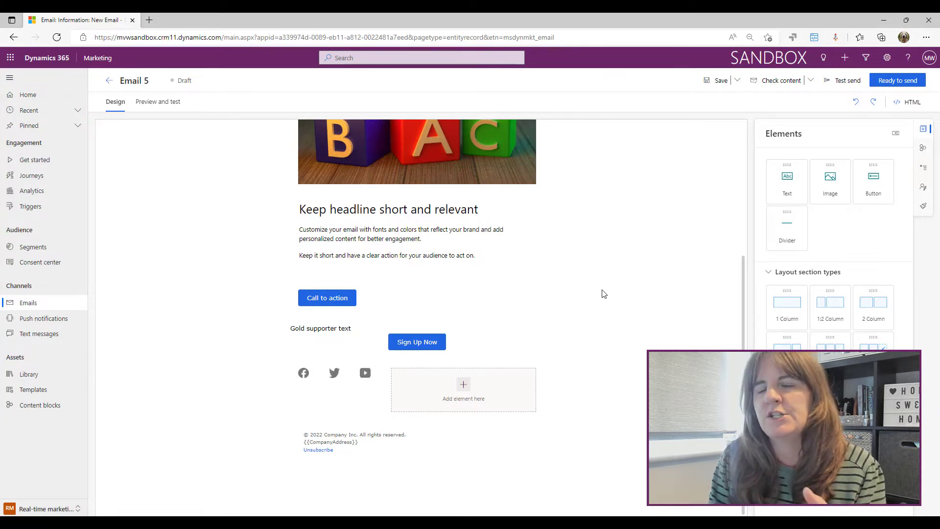
Step: Open Preview and test with sample data and list the Conditional content email variations
left_click(171, 103)
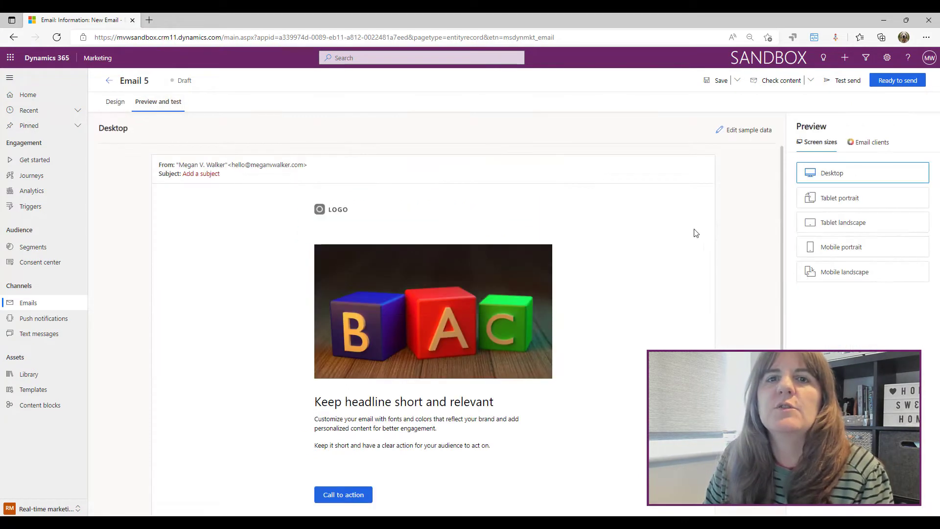
left_click(746, 130)
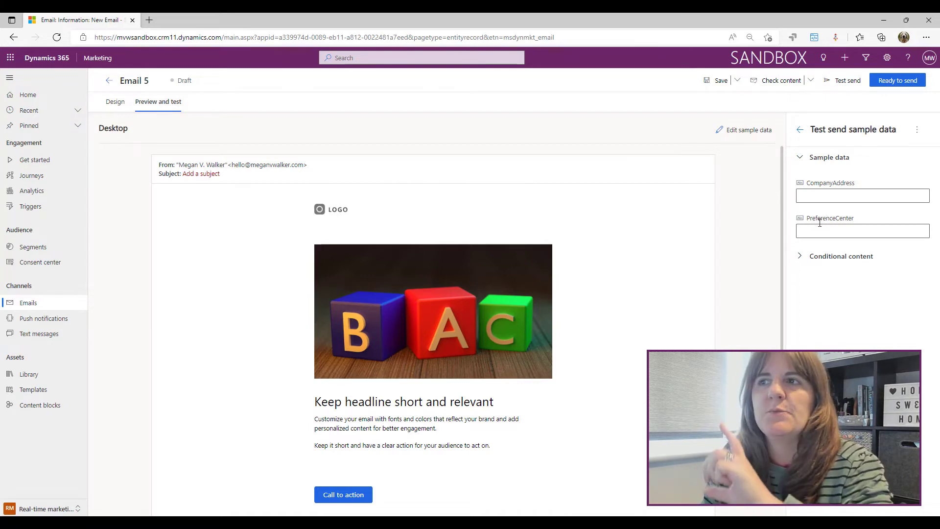
left_click(800, 257)
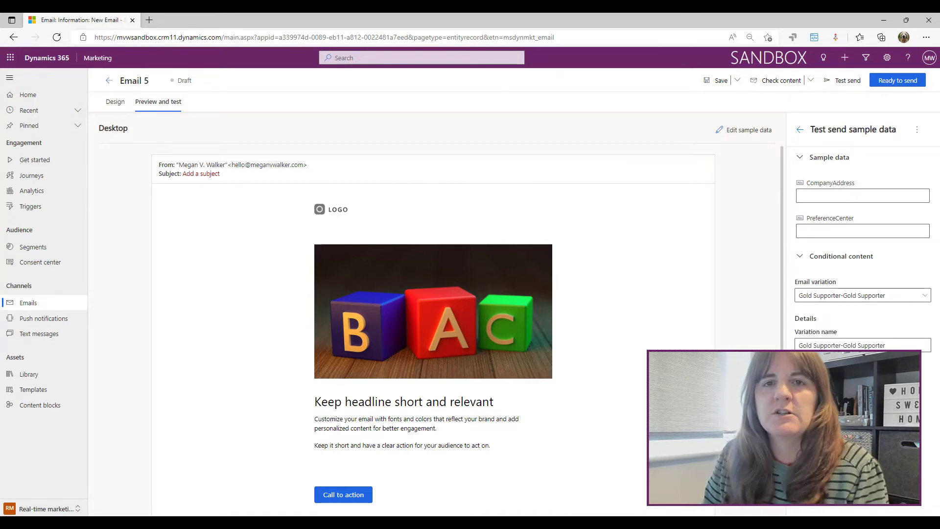
left_click(917, 297)
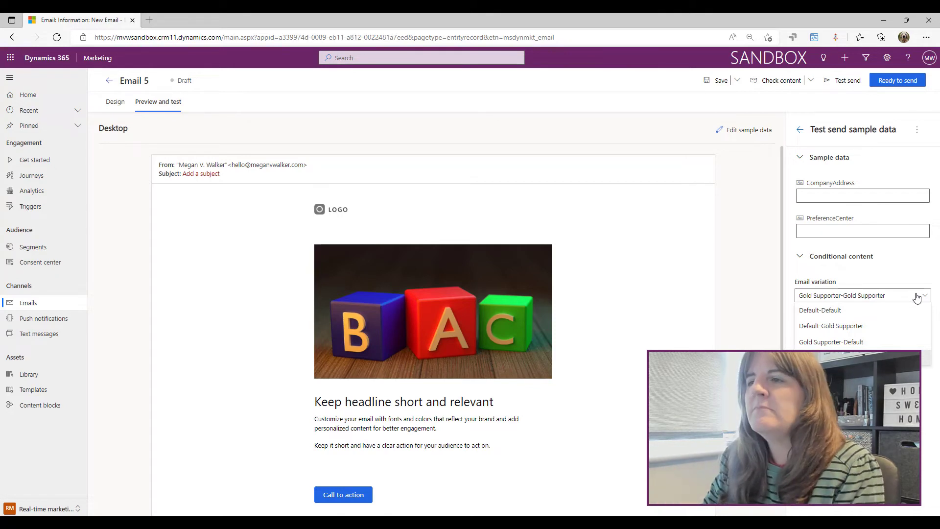
Step: Preview the Default-Default email variation, scrolling through its content
left_click(880, 312)
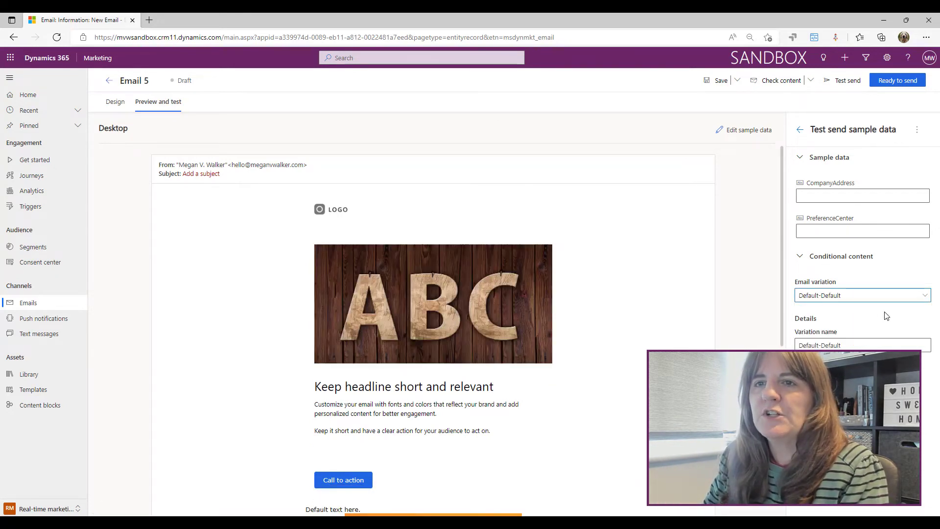
scroll(676, 332, "down", 2)
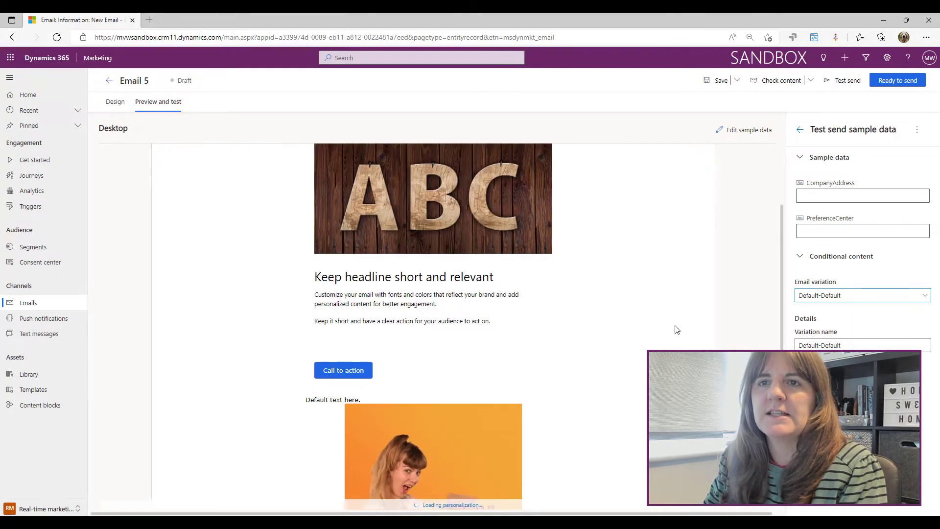
scroll(676, 329, "up", 1)
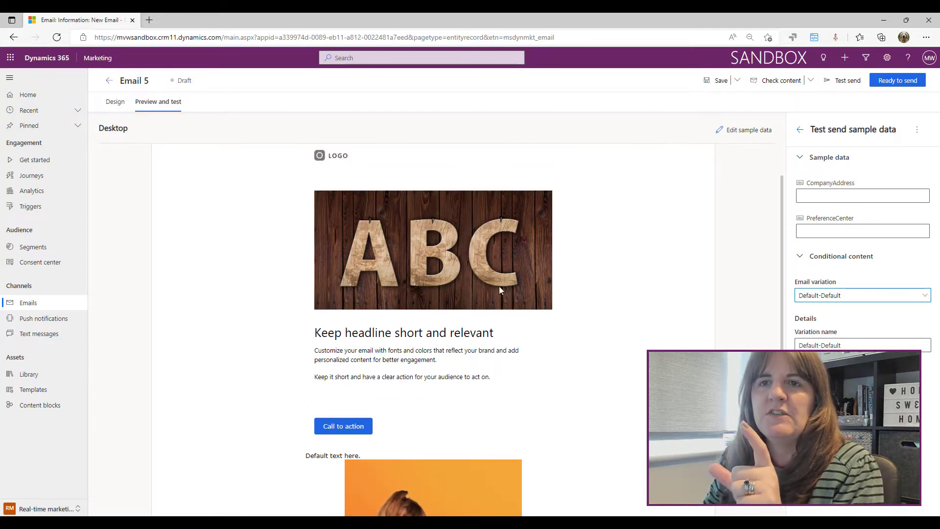
scroll(498, 286, "down", 2)
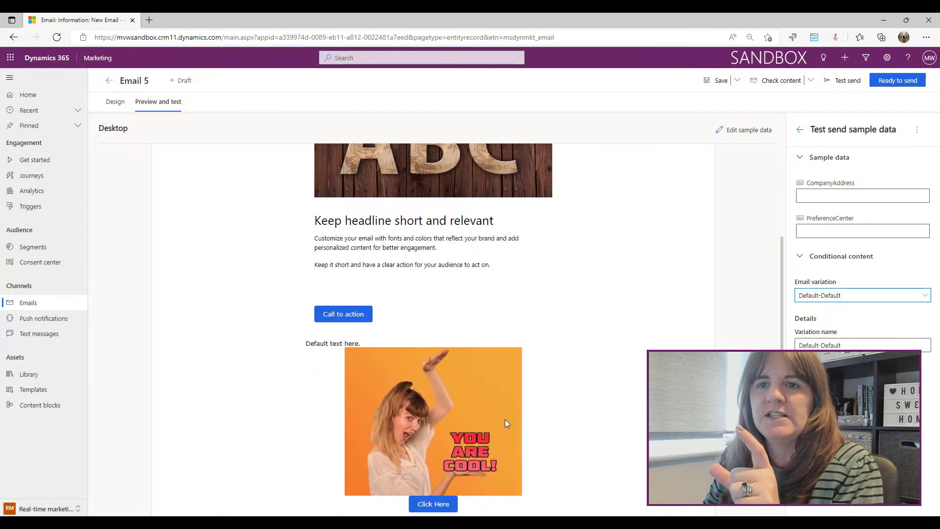
Step: Preview the Default-Gold Supporter, Gold Supporter-Default and Gold Supporter-Gold Supporter variations in turn
left_click(885, 296)
left_click(879, 326)
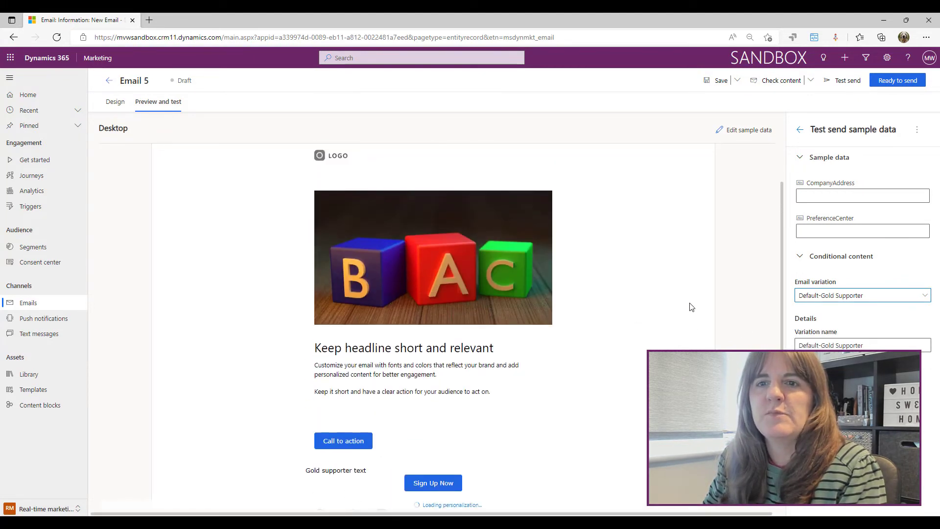
left_click(902, 300)
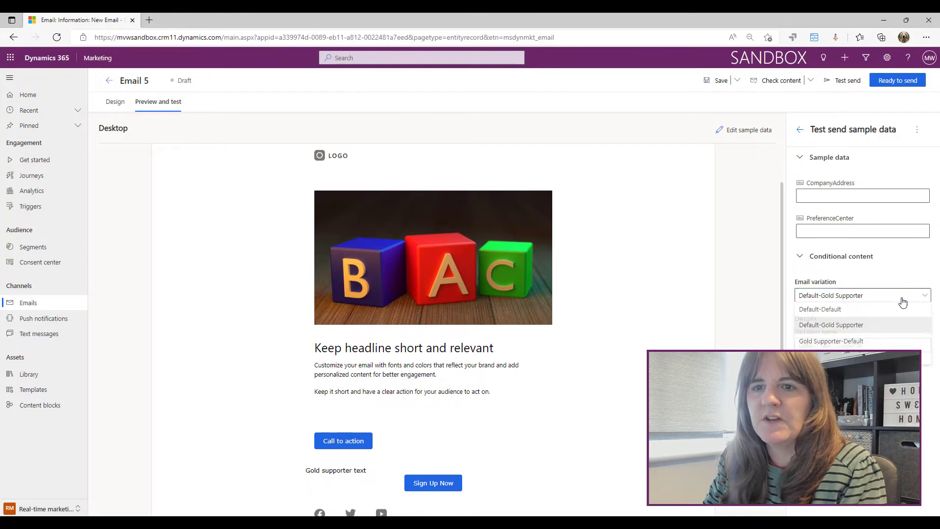
left_click(875, 338)
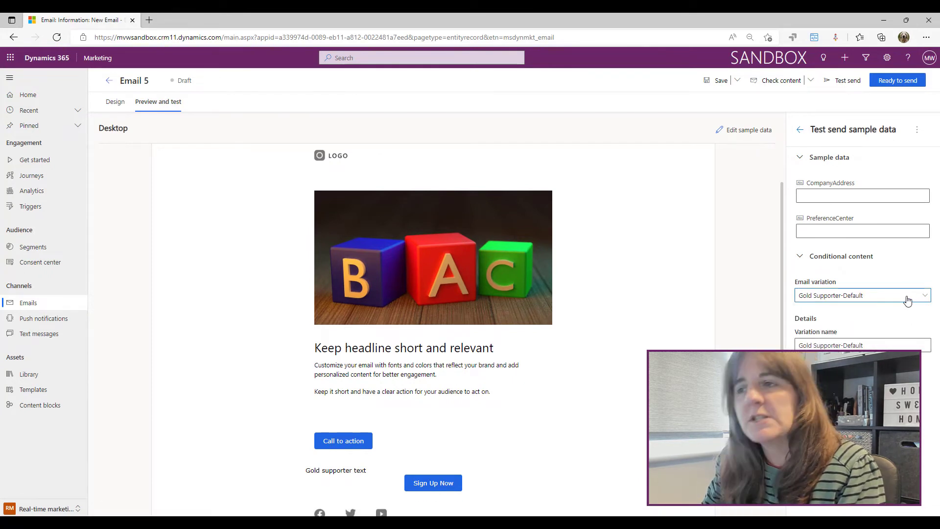
left_click(906, 298)
left_click(875, 352)
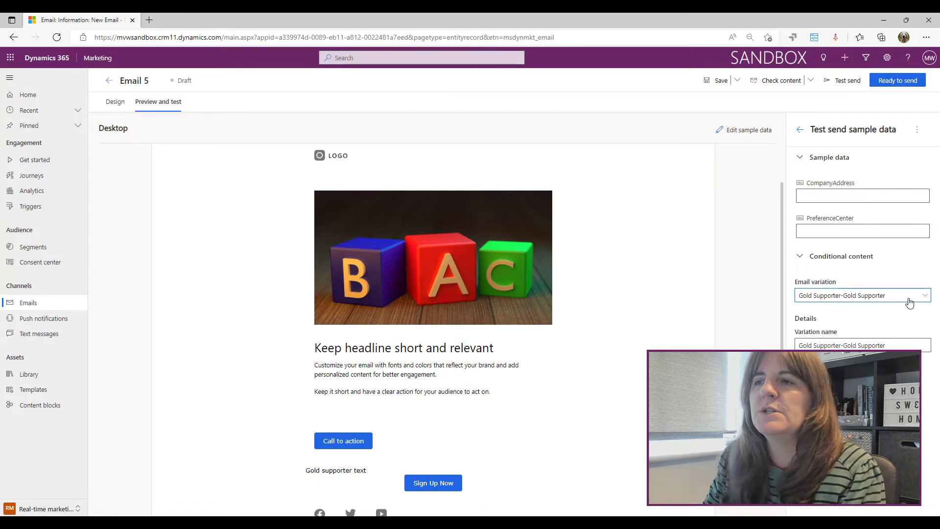
Step: Rename the Gold Supporter-Gold Supporter variation 'Full Gold Supporter' and Default-Default 'Default'
left_click_drag(896, 344, 814, 345)
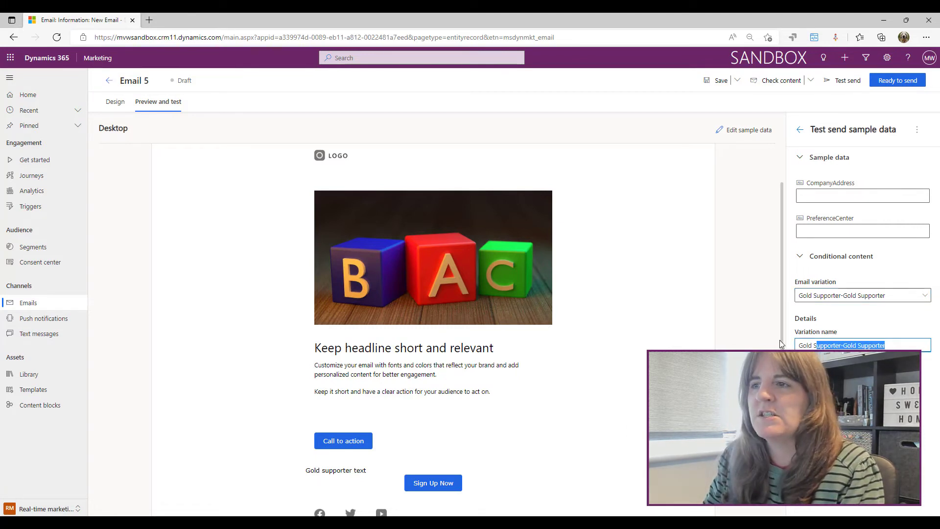
type("Full")
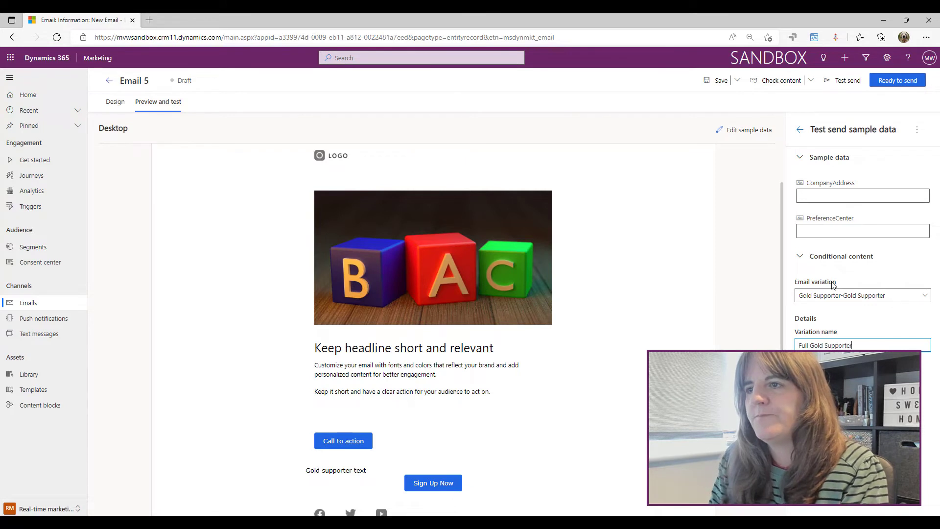
left_click(850, 295)
left_click(843, 329)
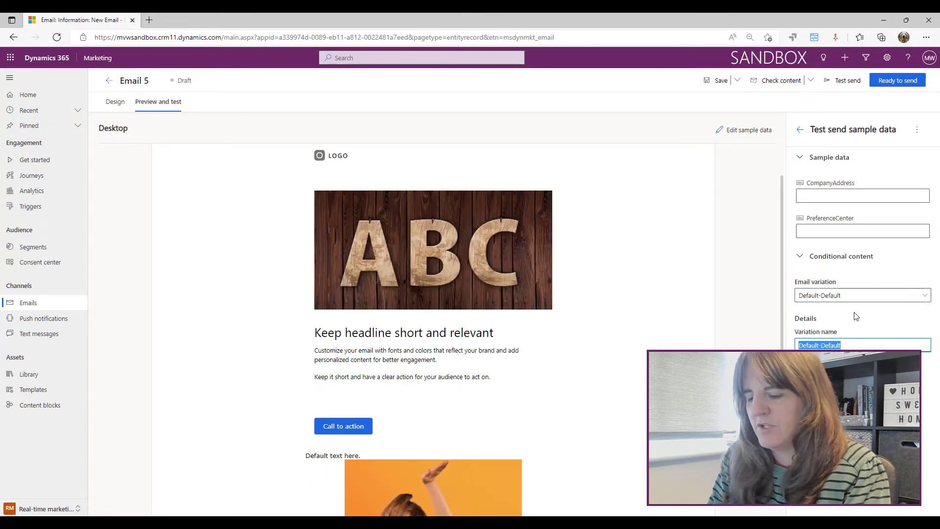
key("BackSpace")
type("ult")
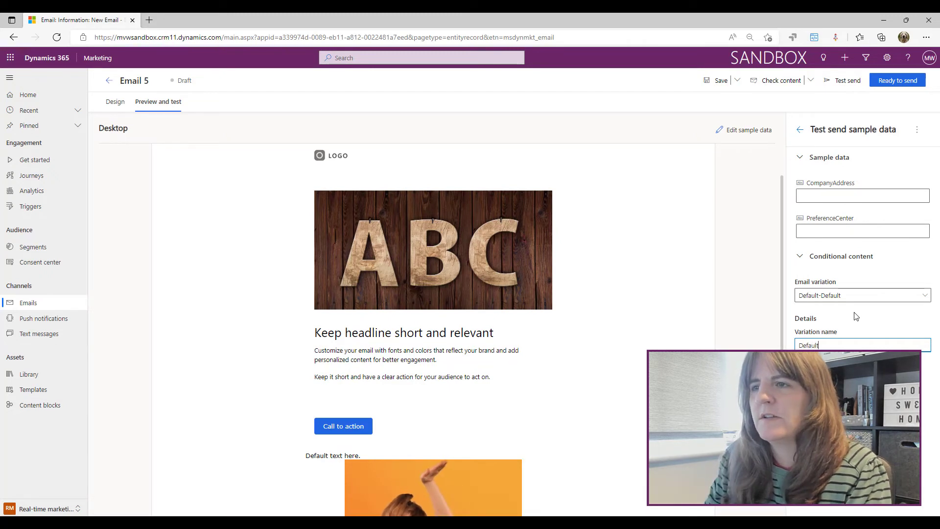
Step: Rename Default-Gold Supporter 'Part Time Gold Supporter' and Gold Supporter-Default 'Silver Supporter'
left_click(856, 296)
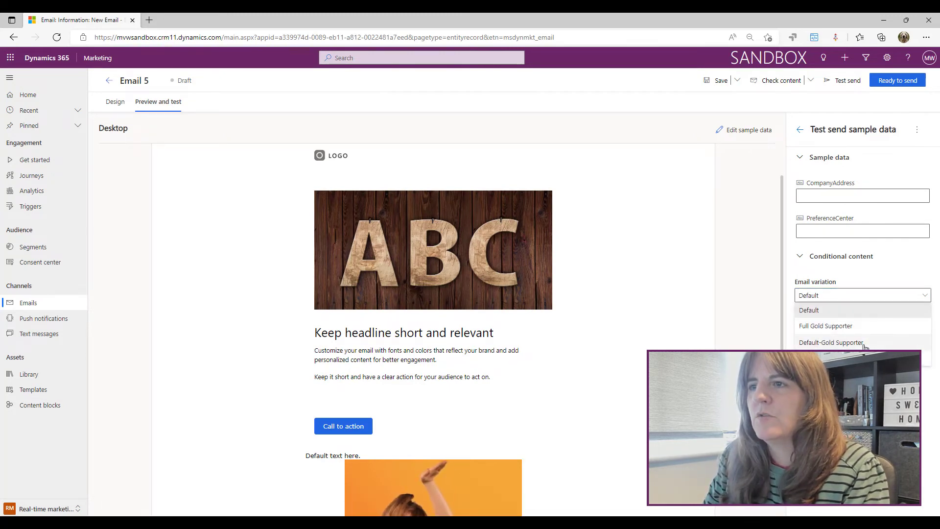
left_click(871, 342)
left_click_drag(878, 349, 815, 330)
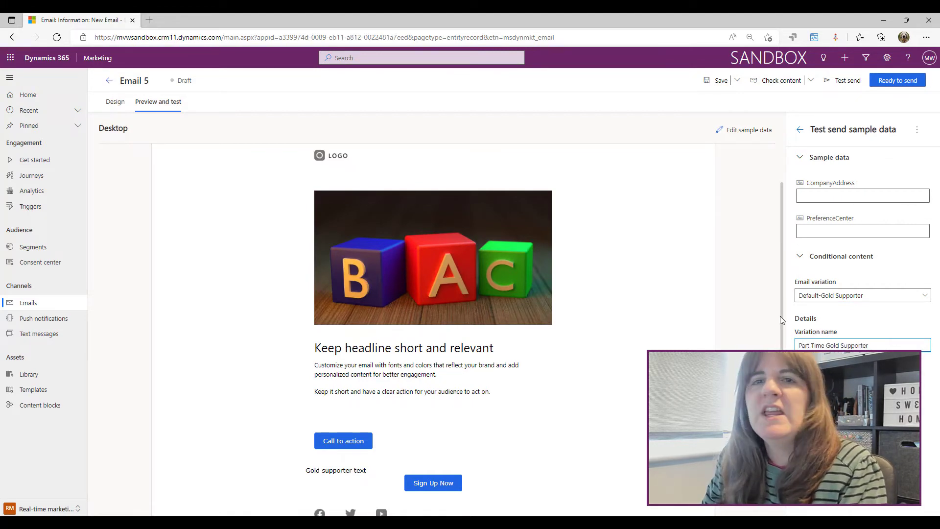
left_click(847, 297)
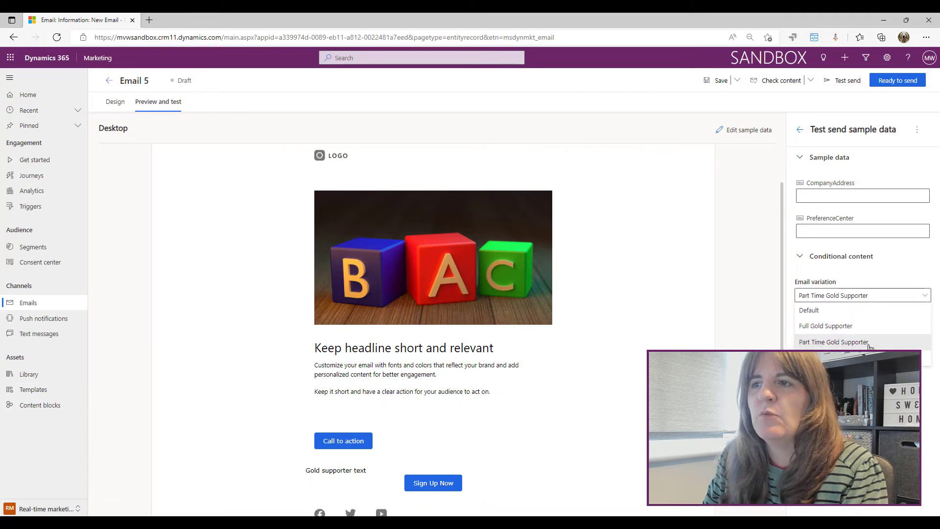
left_click(852, 357)
left_click_drag(876, 346, 850, 323)
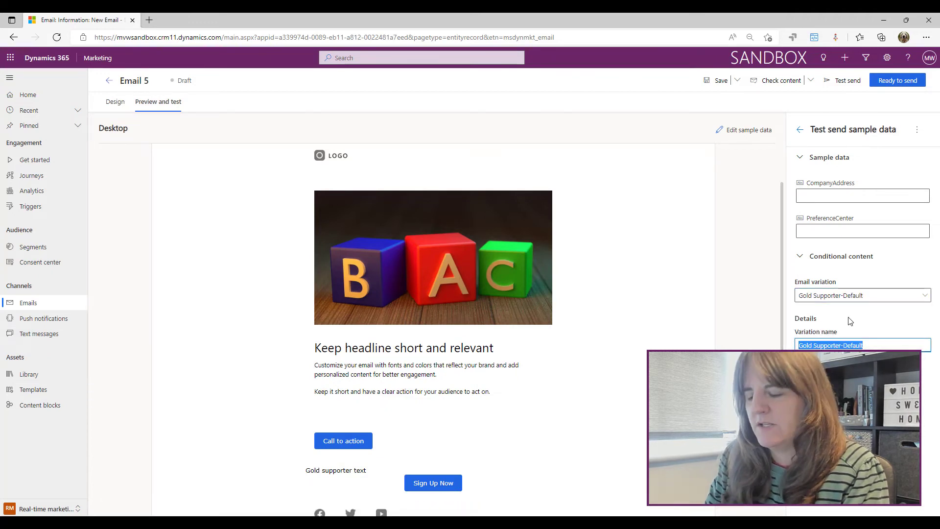
type("Silver Supporter")
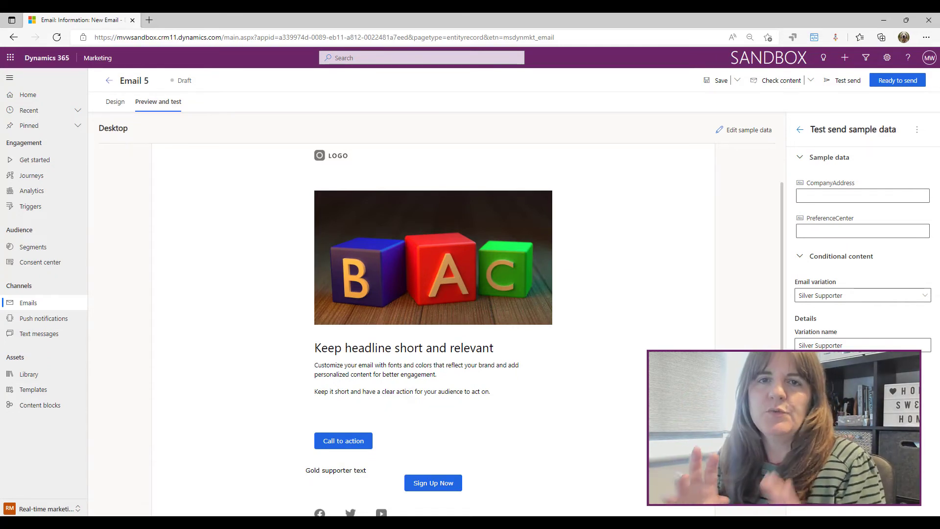
left_click(115, 101)
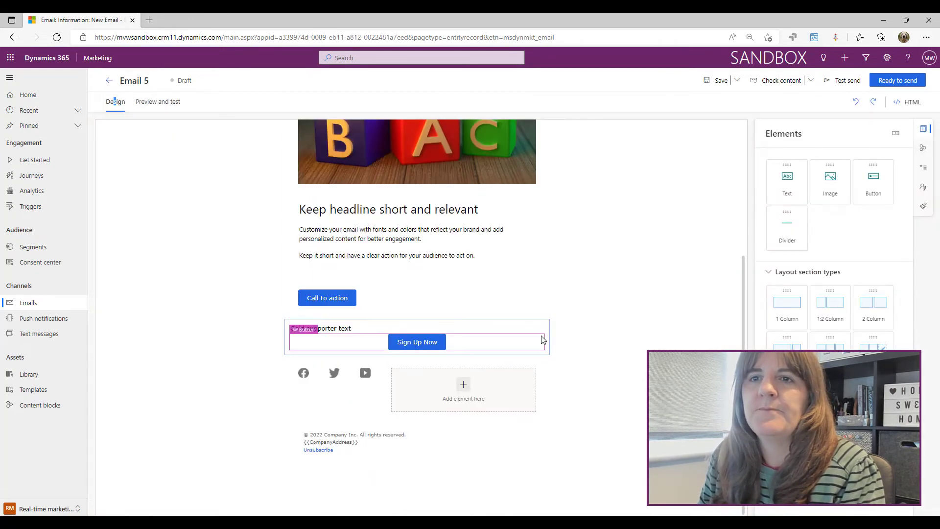
Step: Remove the ABC image's conditional content and confirm the prompt, leaving the wooden ABC picture
scroll(583, 271, "up", 2)
scroll(583, 271, "up", 4)
left_click(418, 277)
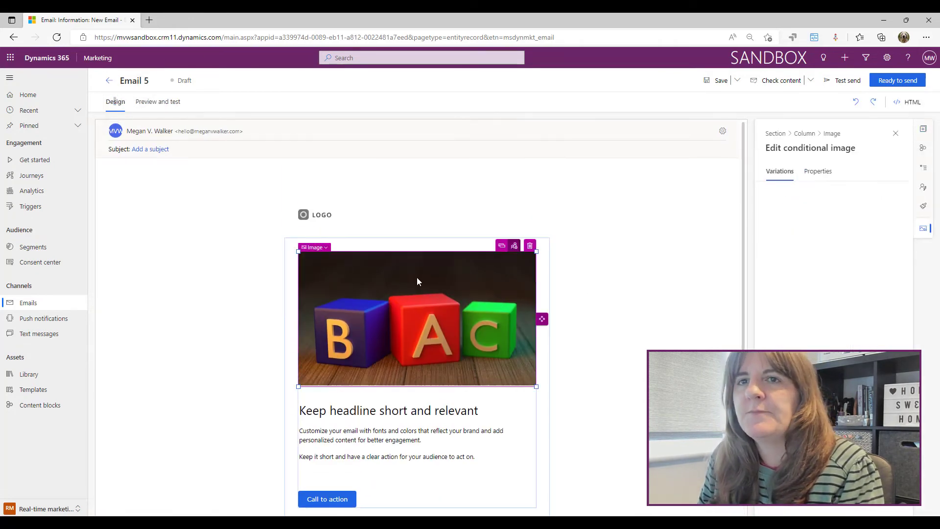
left_click(514, 245)
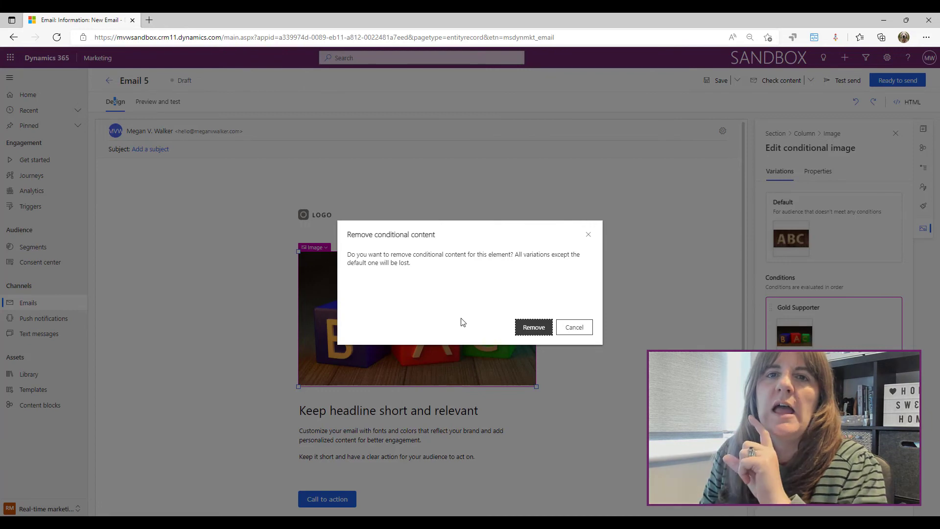
left_click(532, 329)
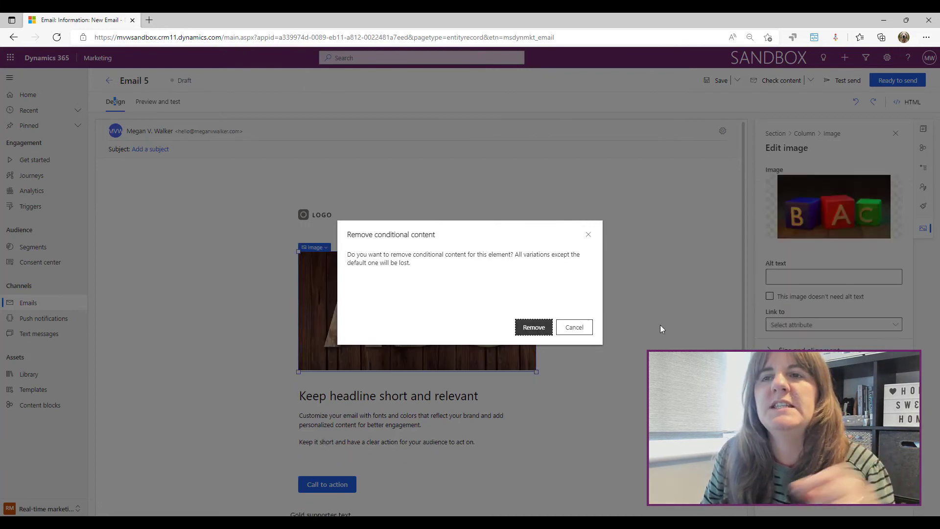